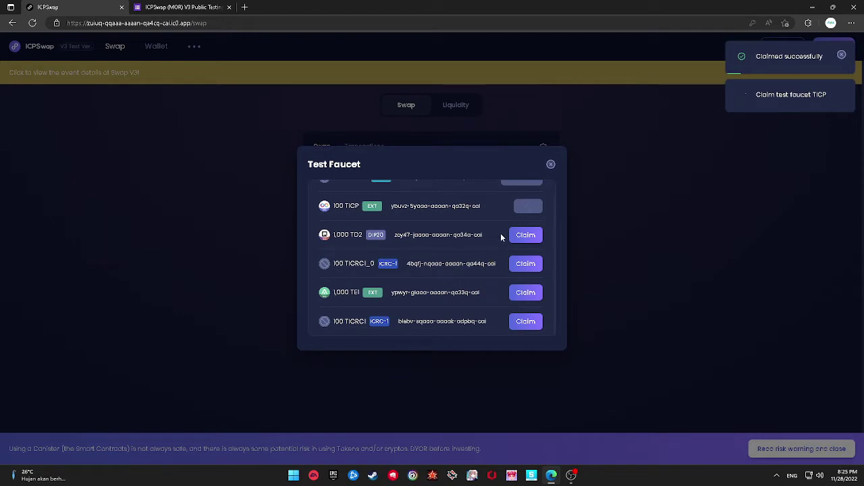
Claim the TD2, TICRC1_0, TE1 and TICRC1 test tokens from the faucet and close the faucet dialog.
{"action": "left_click", "coordinate": [522, 236]}
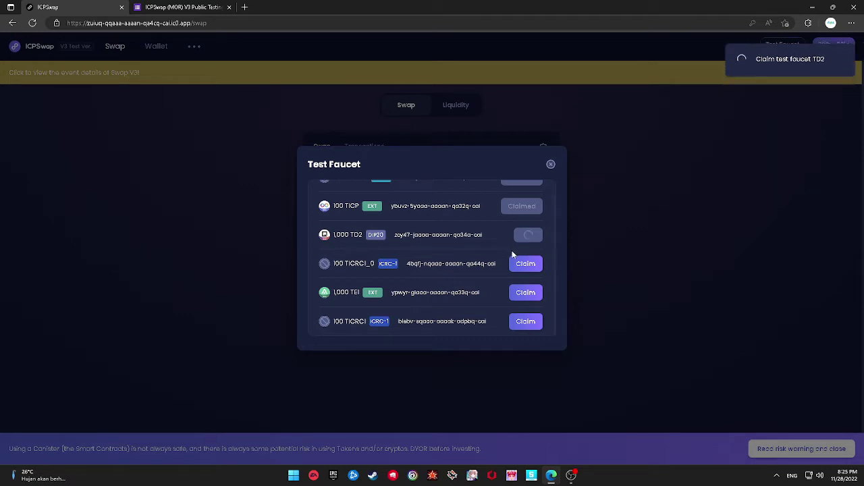
{"action": "left_click", "coordinate": [521, 264]}
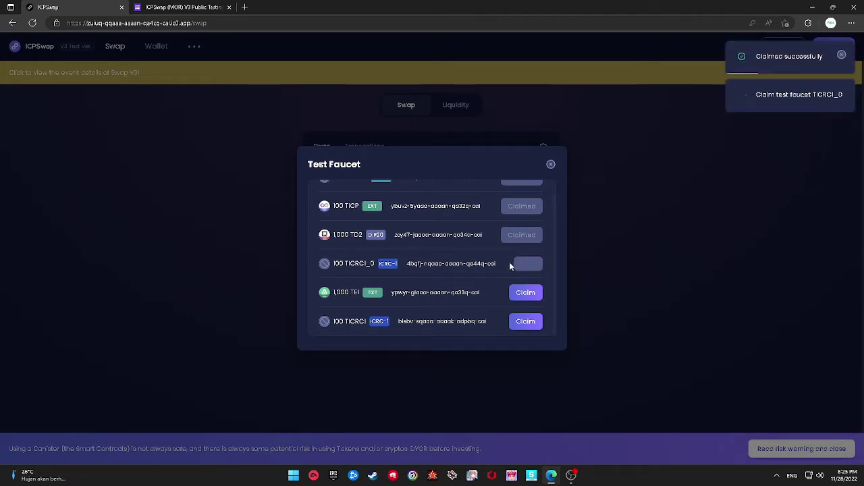
{"action": "left_click", "coordinate": [526, 293]}
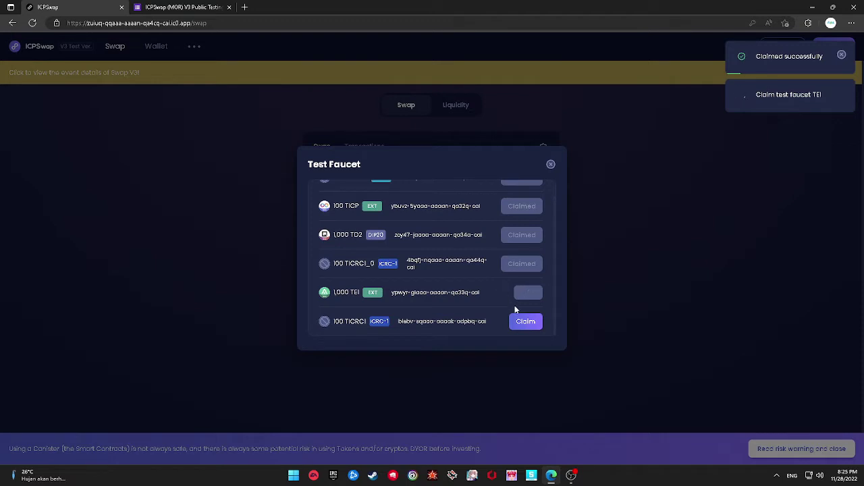
{"action": "left_click", "coordinate": [526, 322]}
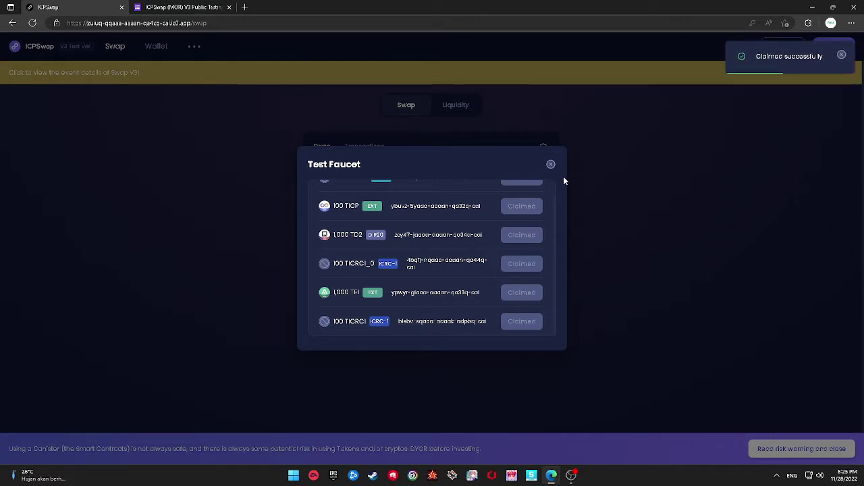
{"action": "left_click", "coordinate": [551, 164]}
Open the risk warning, agree to having read it and taking the risk, and dismiss it.
{"action": "left_click", "coordinate": [768, 447]}
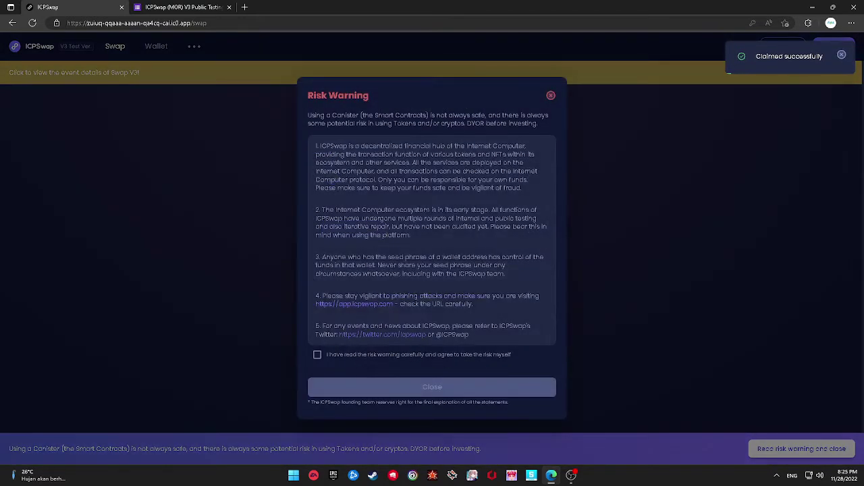
{"action": "left_click_drag", "start_coordinate": [309, 145], "coordinate": [497, 340]}
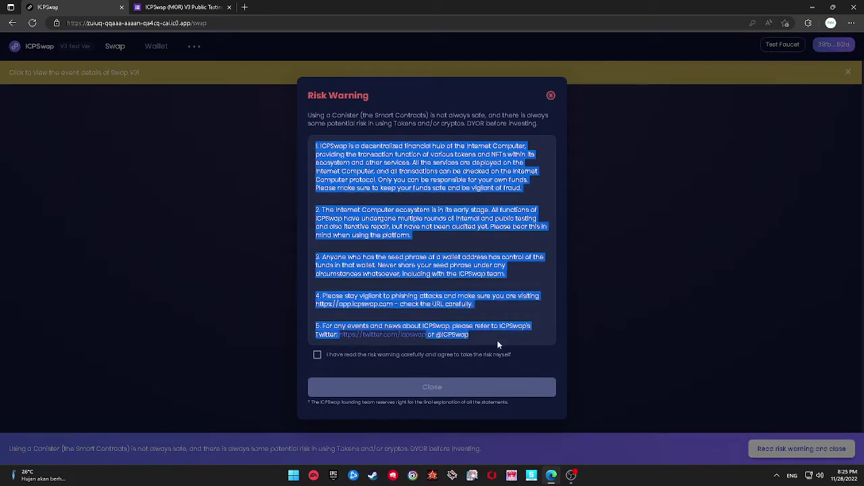
{"action": "left_click", "coordinate": [497, 340]}
{"action": "left_click", "coordinate": [318, 354]}
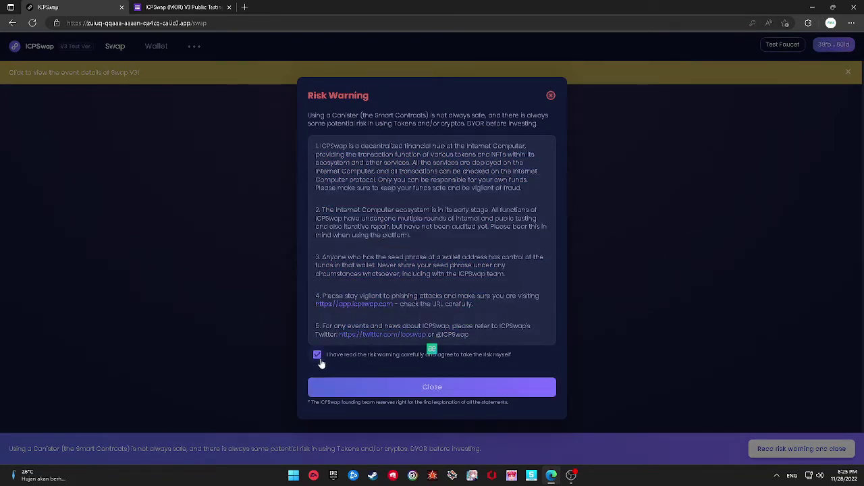
{"action": "left_click", "coordinate": [406, 387]}
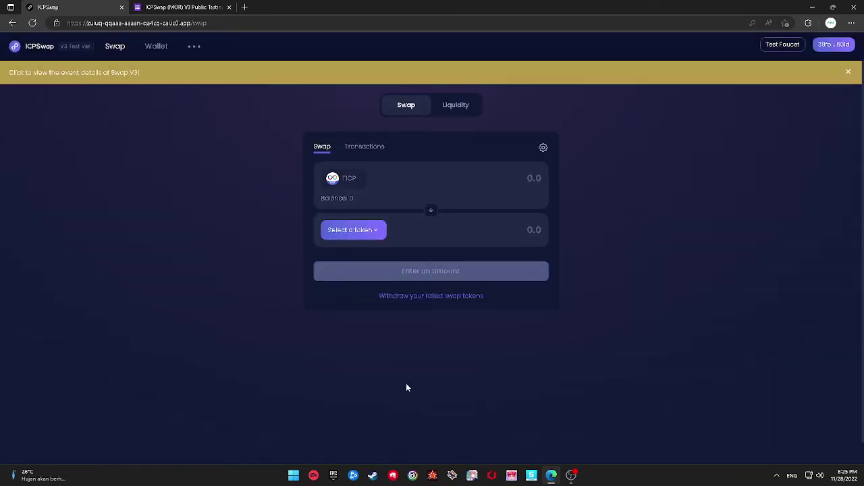
Look over the swap transactions view and the list of tokens available as the swap source.
{"action": "left_click", "coordinate": [362, 147]}
{"action": "left_click", "coordinate": [317, 150]}
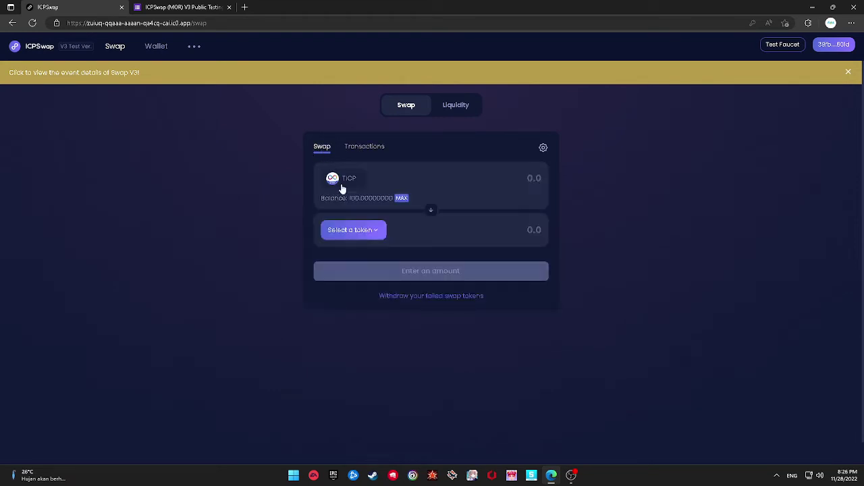
{"action": "left_click", "coordinate": [341, 183]}
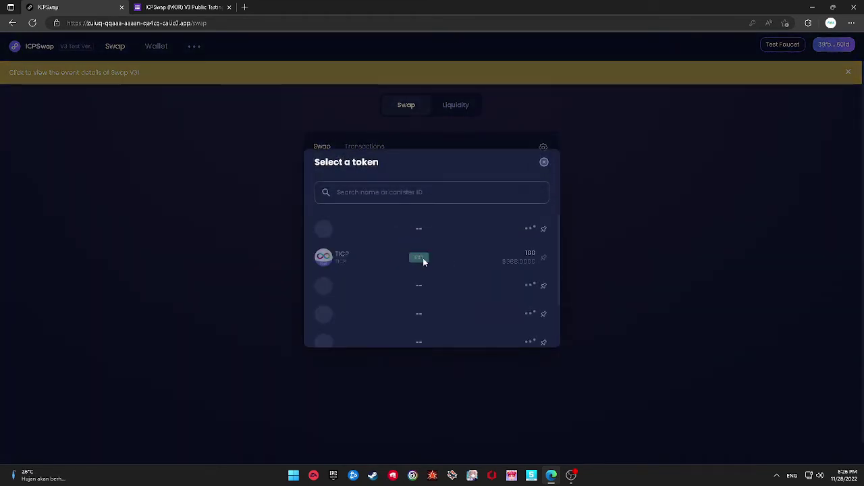
{"action": "scroll", "coordinate": [487, 269], "scroll_direction": "down", "scroll_amount": 2}
{"action": "scroll", "coordinate": [485, 270], "scroll_direction": "up", "scroll_amount": 3}
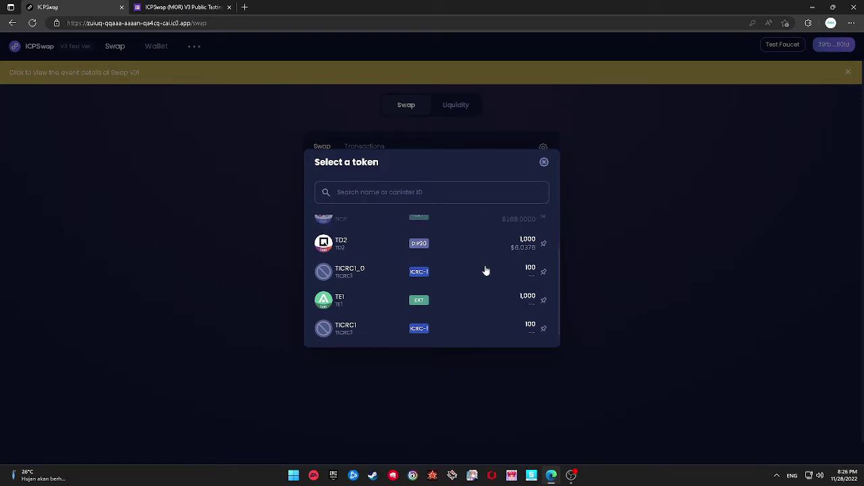
{"action": "left_click", "coordinate": [544, 163]}
Set the swap pair with TICP as the token to receive and TICRC2 as the token to pay.
{"action": "left_click", "coordinate": [383, 232]}
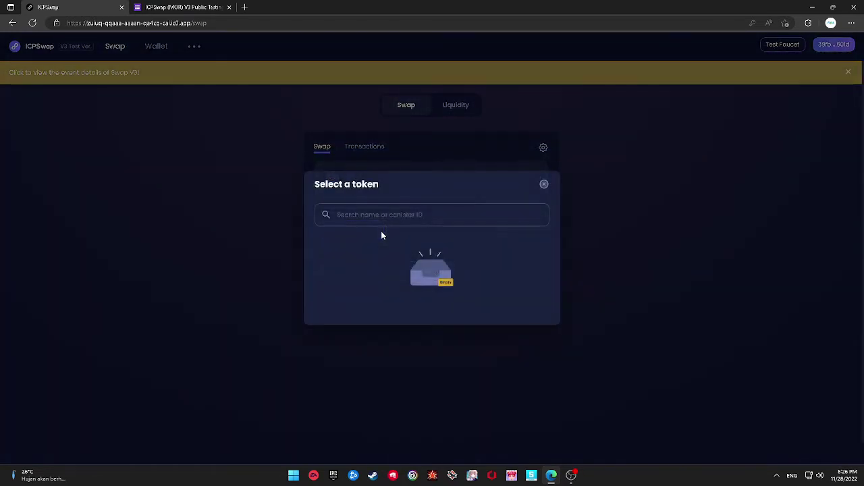
{"action": "left_click", "coordinate": [361, 259]}
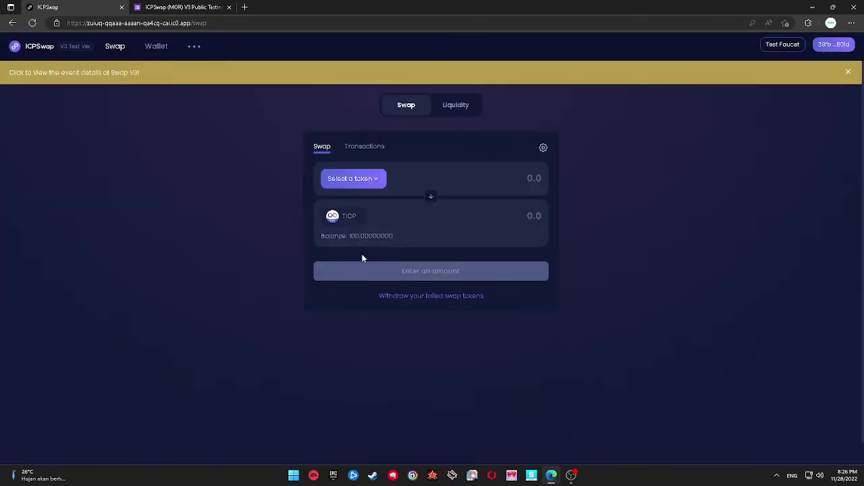
{"action": "left_click", "coordinate": [359, 187]}
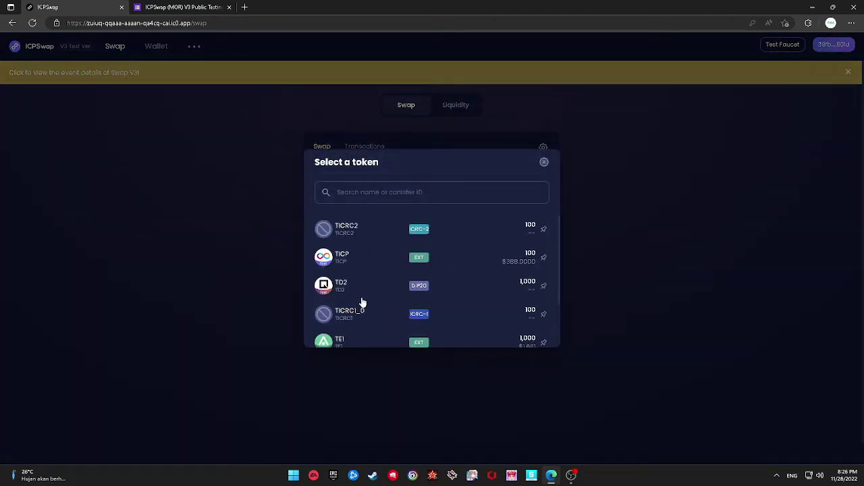
{"action": "left_click", "coordinate": [365, 229]}
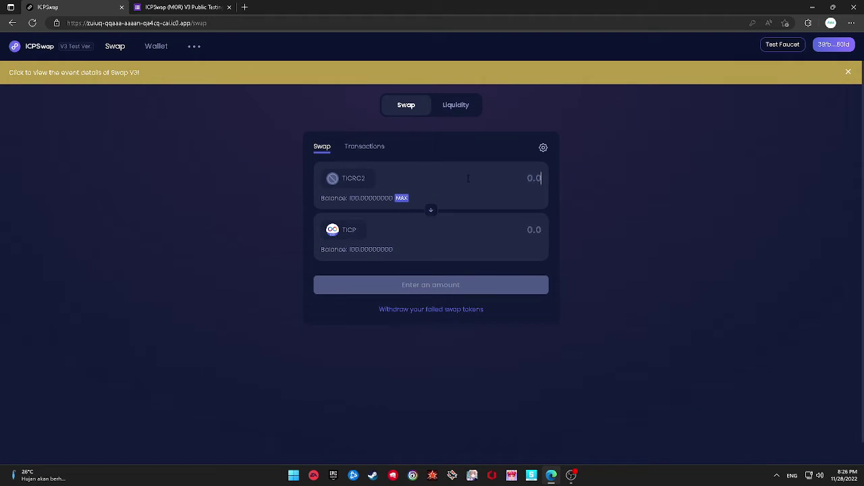
Enter an amount of 1, reverse the pair to pay TICP for TICRC2, and carry out the swap.
{"action": "type", "text": "1"}
{"action": "left_click", "coordinate": [430, 210]}
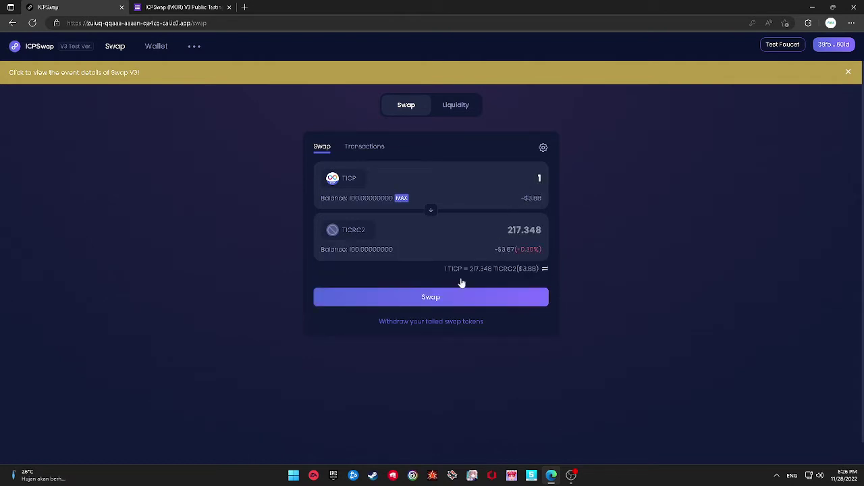
{"action": "left_click", "coordinate": [432, 299]}
{"action": "left_click", "coordinate": [434, 332]}
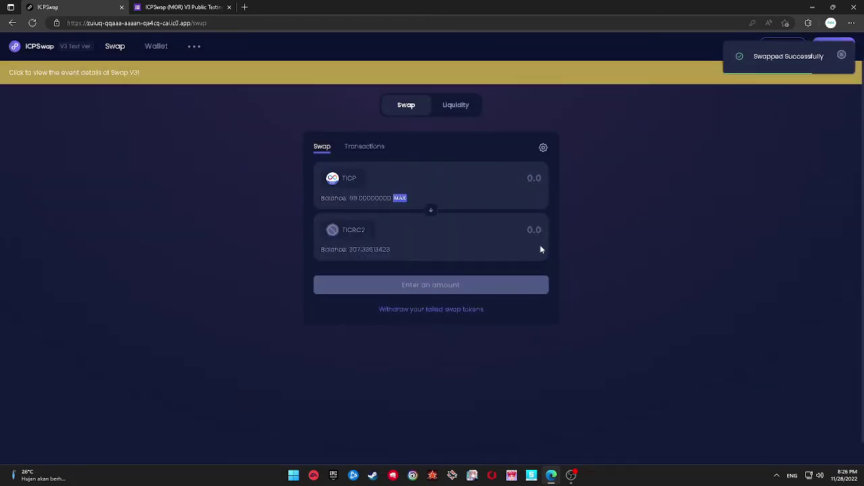
Start adding liquidity to the TICP/TD2 pool with a price range of 643.99 to 647.861 TD2 per TICP.
{"action": "left_click", "coordinate": [446, 108]}
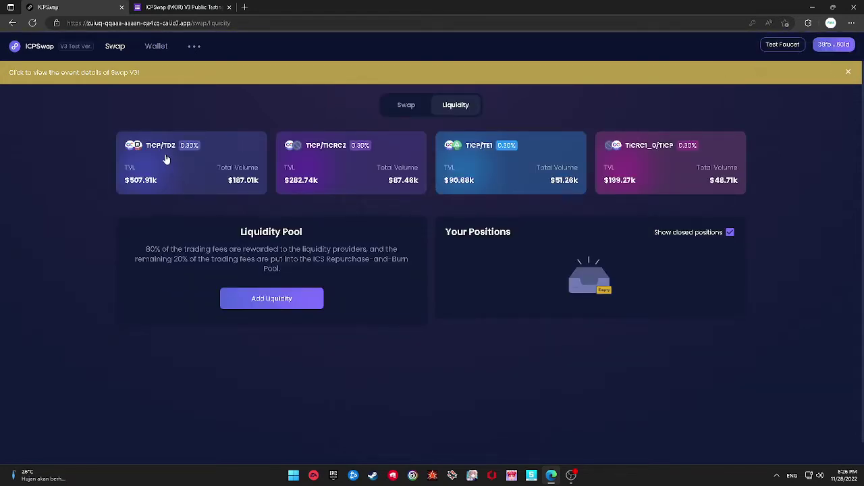
{"action": "left_click", "coordinate": [206, 161]}
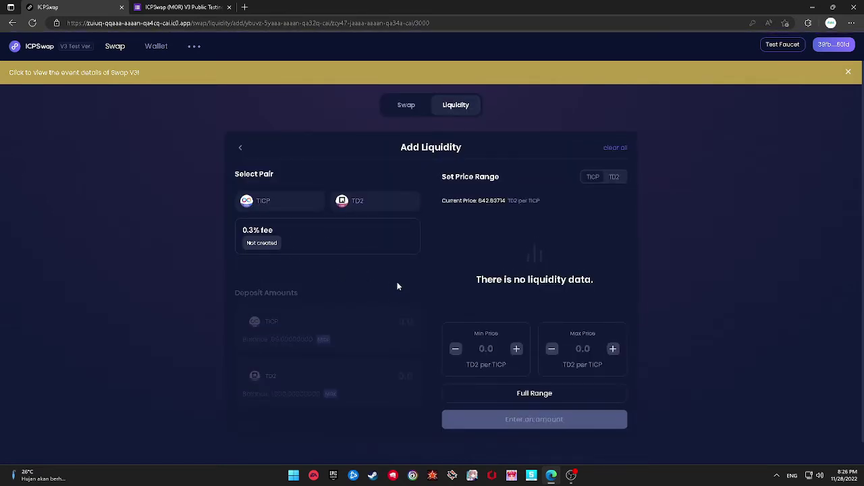
{"action": "left_click", "coordinate": [517, 349]}
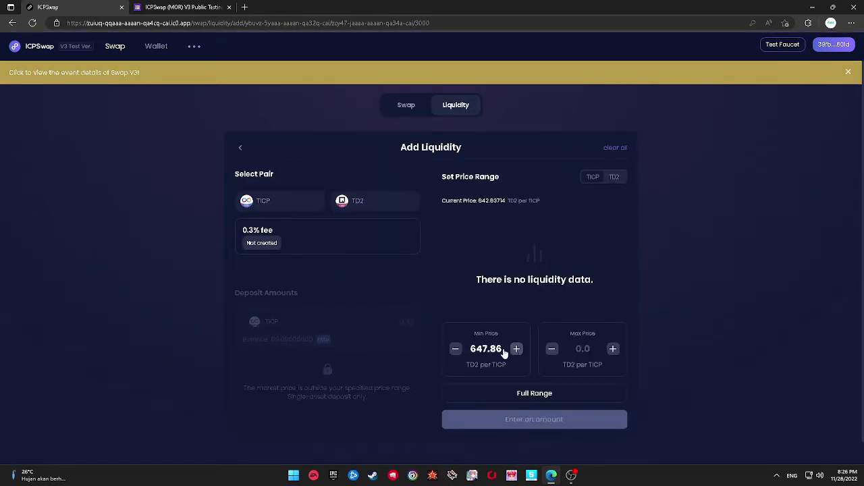
{"action": "left_click", "coordinate": [456, 348]}
{"action": "left_click", "coordinate": [289, 201]}
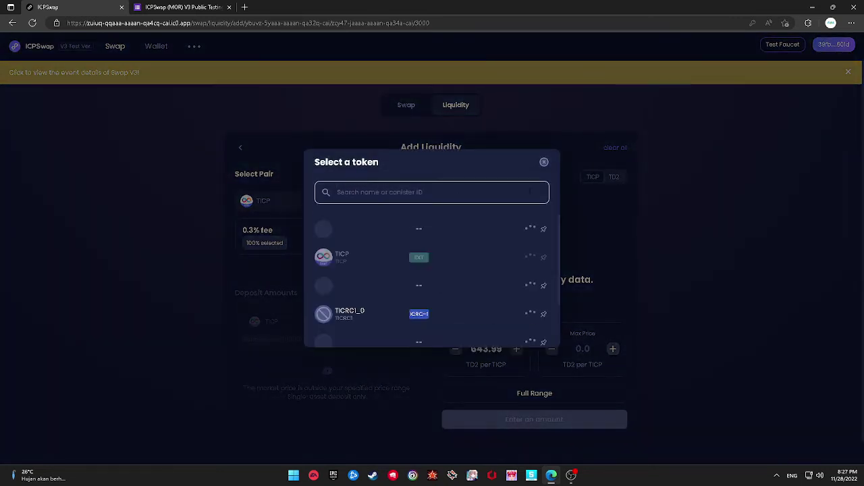
{"action": "left_click", "coordinate": [545, 162]}
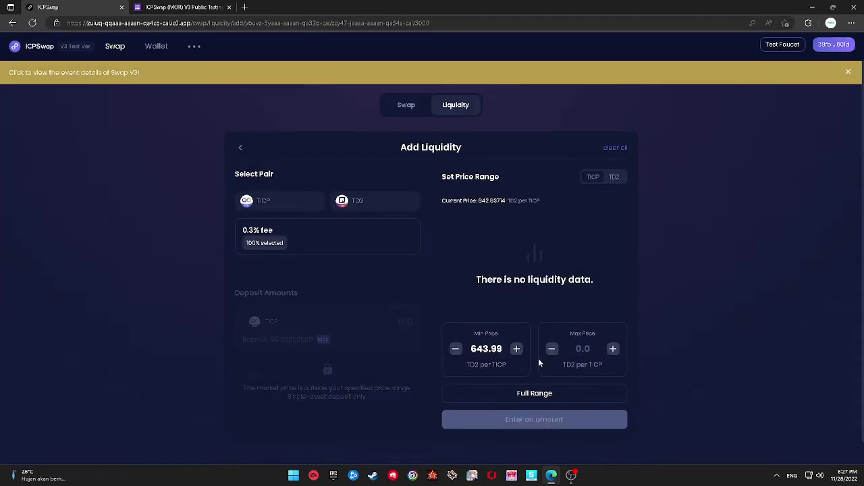
{"action": "left_click", "coordinate": [613, 348]}
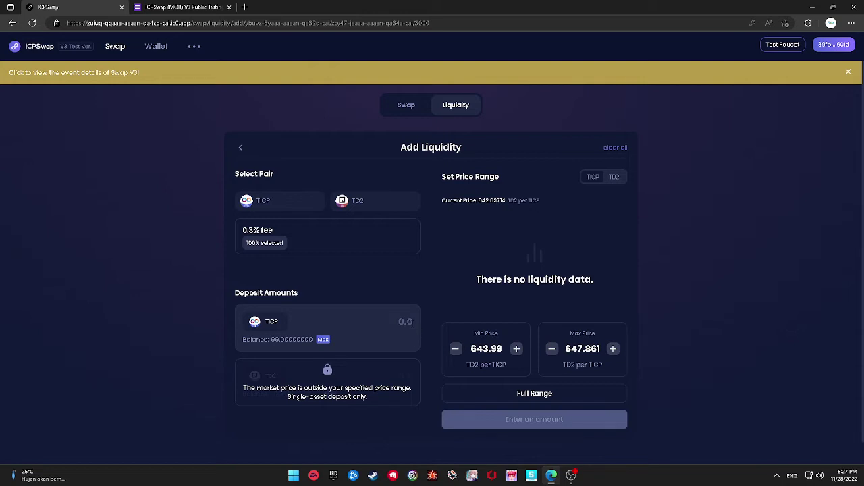
Deposit 1 TICP into the TICP/TD2 pool, confirm the liquidity, and expand the new position's details.
{"action": "left_click", "coordinate": [416, 325]}
{"action": "type", "text": "1"}
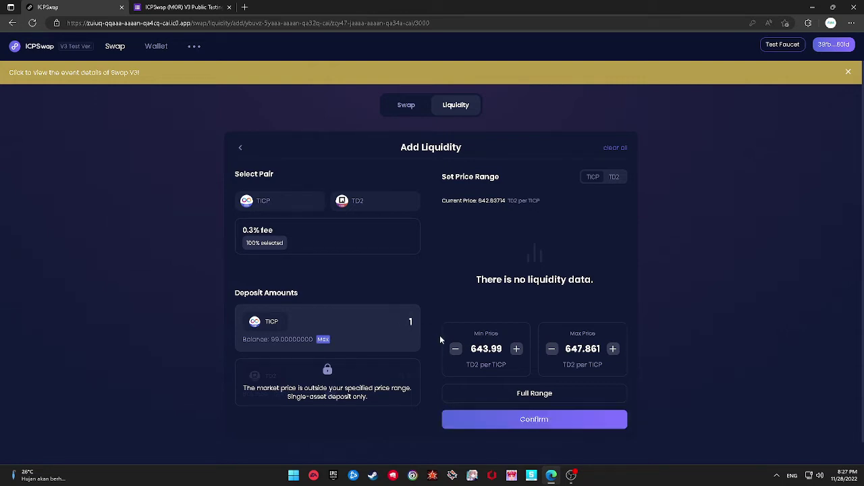
{"action": "left_click", "coordinate": [519, 422]}
{"action": "left_click", "coordinate": [447, 301]}
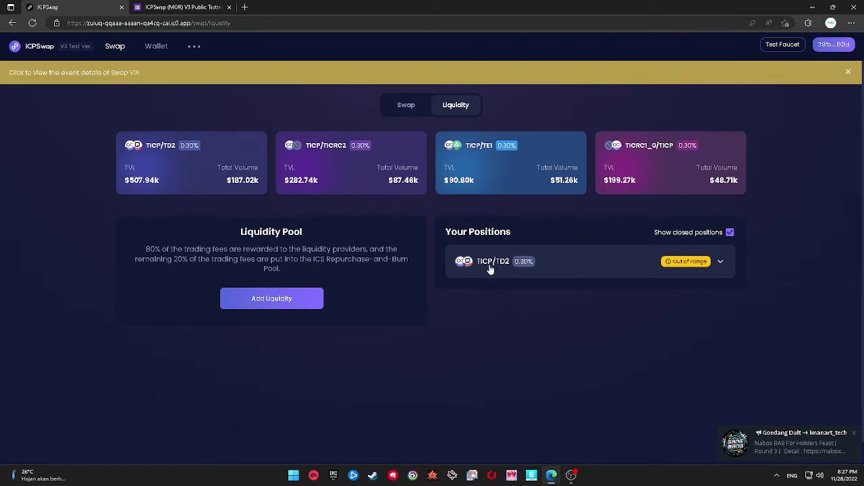
{"action": "left_click", "coordinate": [660, 272]}
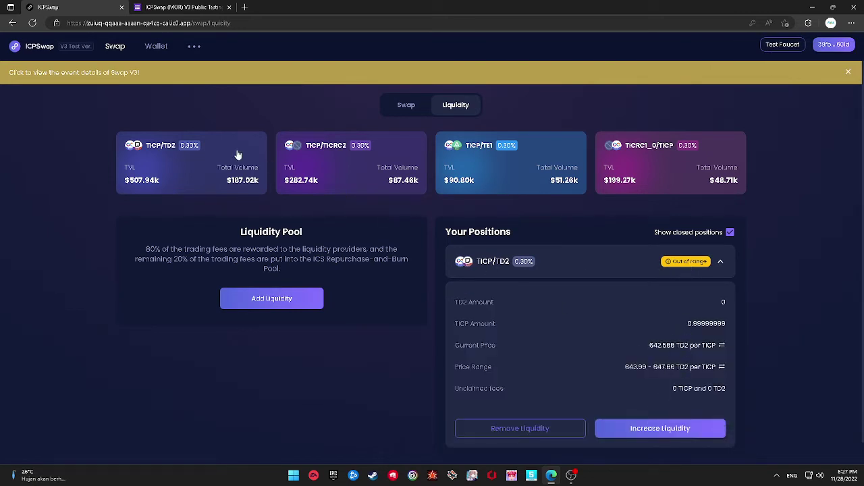
Start adding liquidity to the TICP/TICRC2 pool with the full price range, acknowledging the efficiency notice.
{"action": "left_click", "coordinate": [344, 168]}
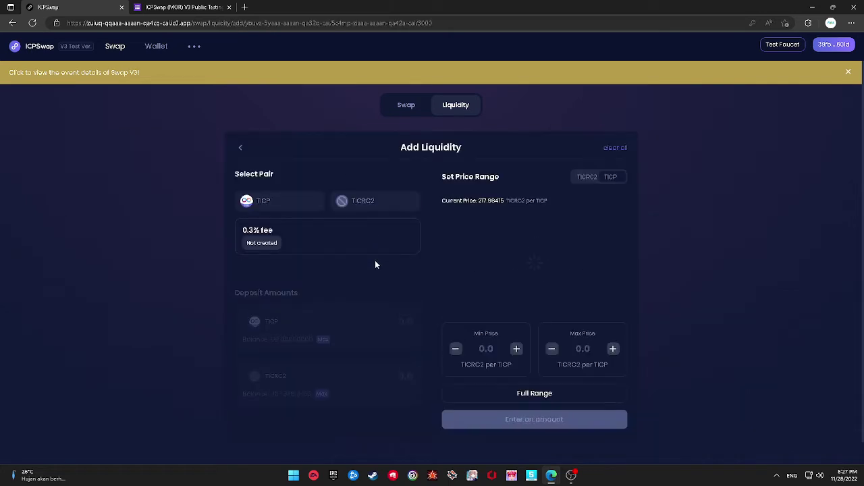
{"action": "left_click", "coordinate": [543, 396]}
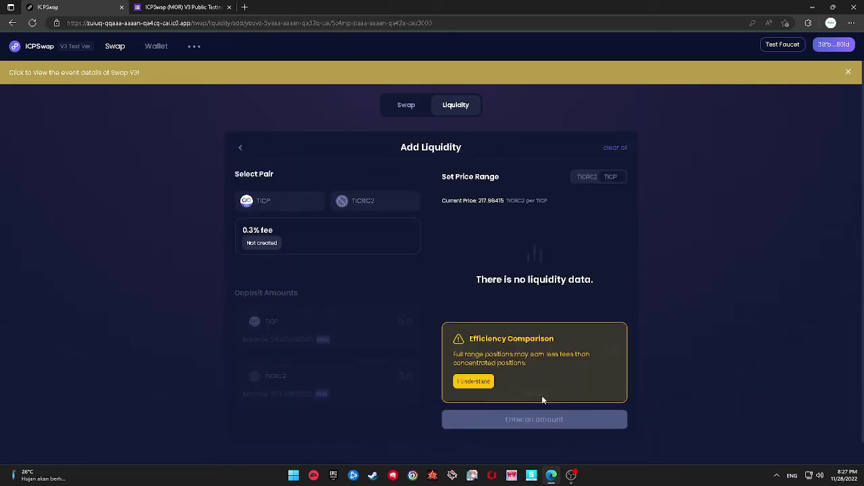
{"action": "left_click", "coordinate": [490, 382]}
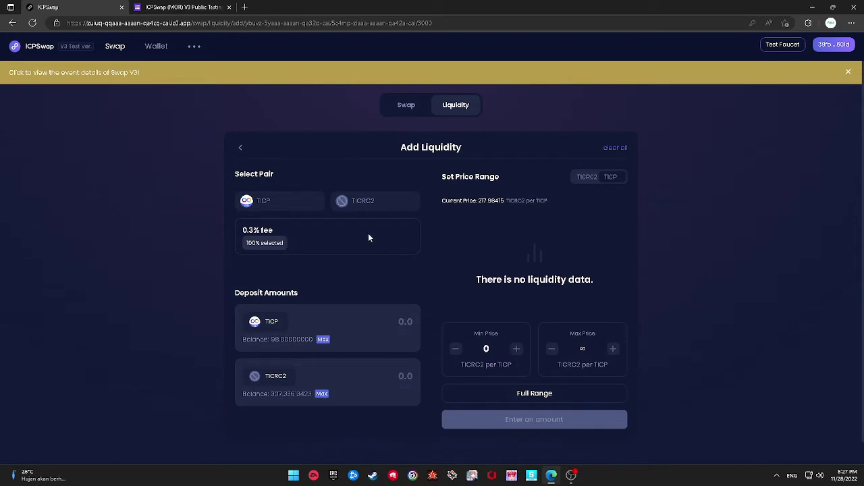
Set the TICP deposit amount to 1, reapply the full price range, and confirm adding the TICP/TICRC2 liquidity.
{"action": "left_click", "coordinate": [412, 322]}
{"action": "type", "text": "1"}
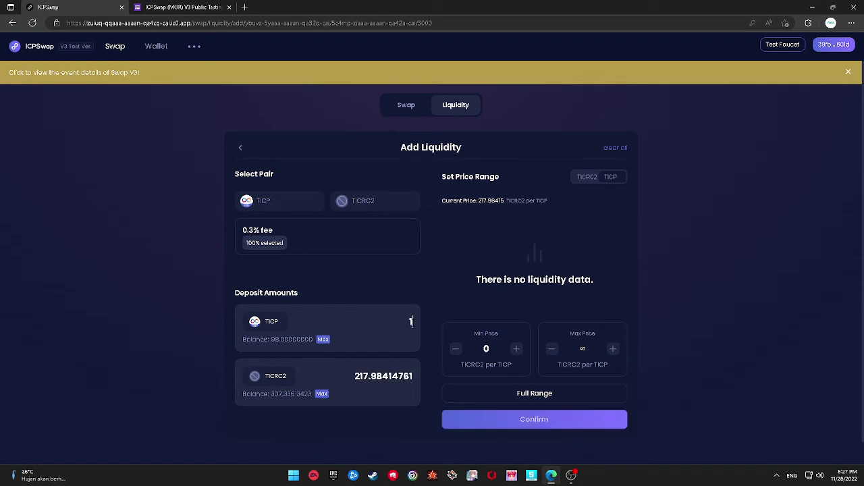
{"action": "left_click", "coordinate": [539, 392]}
{"action": "left_click", "coordinate": [484, 382]}
{"action": "left_click", "coordinate": [532, 421]}
{"action": "left_click", "coordinate": [444, 292]}
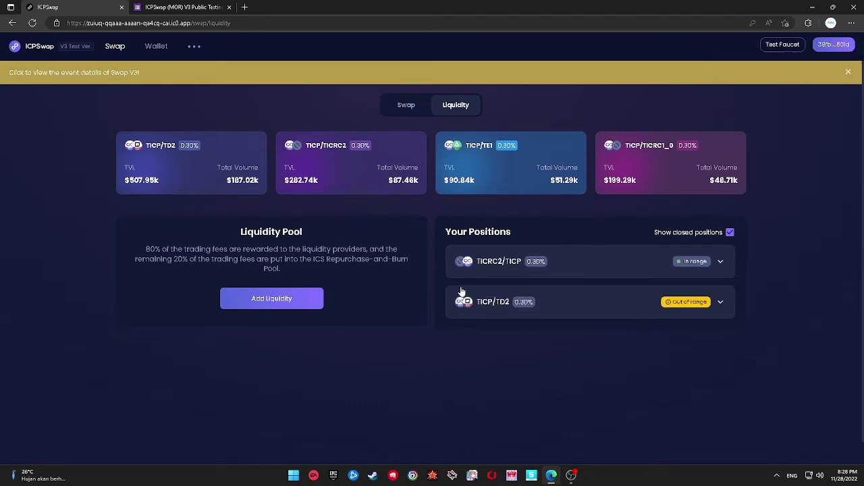
Expand the TICP/TD2 position's details and open its form for increasing liquidity.
{"action": "left_click", "coordinate": [682, 302]}
{"action": "scroll", "coordinate": [646, 338], "scroll_direction": "down", "scroll_amount": 1}
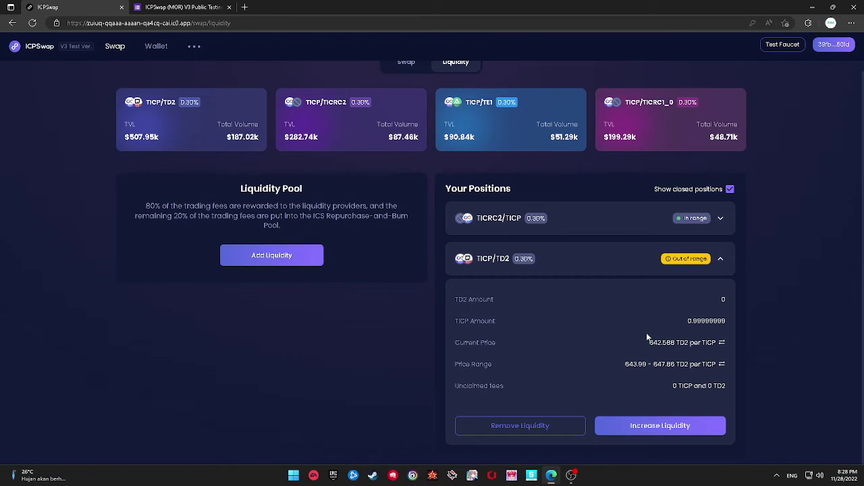
{"action": "left_click", "coordinate": [652, 425]}
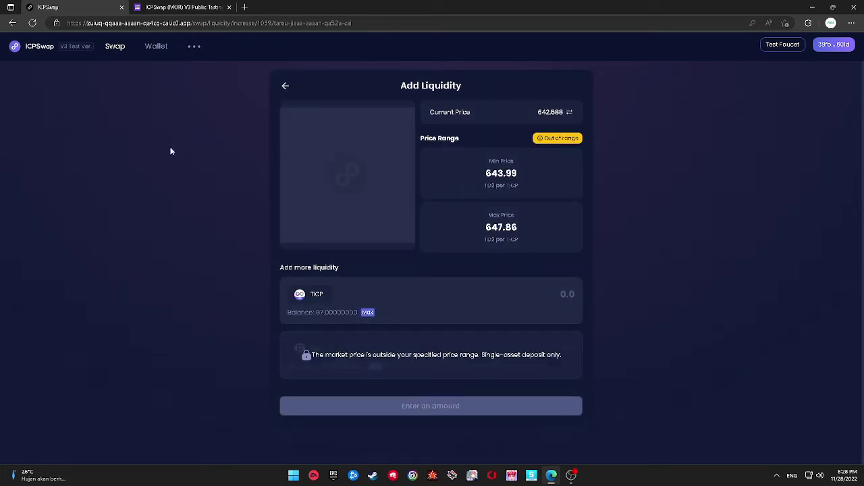
Leave the liquidity form and open the wallet's token balance overview.
{"action": "left_click", "coordinate": [115, 54]}
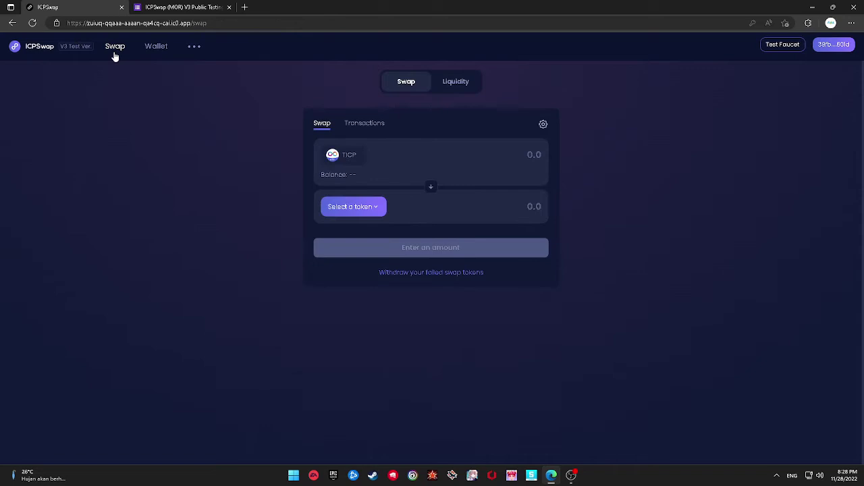
{"action": "left_click", "coordinate": [152, 53]}
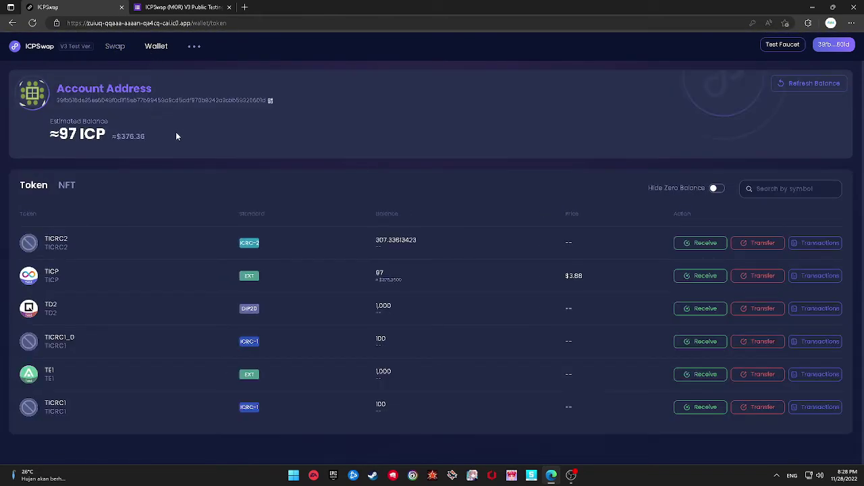
Open the liquidity form for the TICP/TE1 pair from the swap page's liquidity section.
{"action": "left_click", "coordinate": [121, 51]}
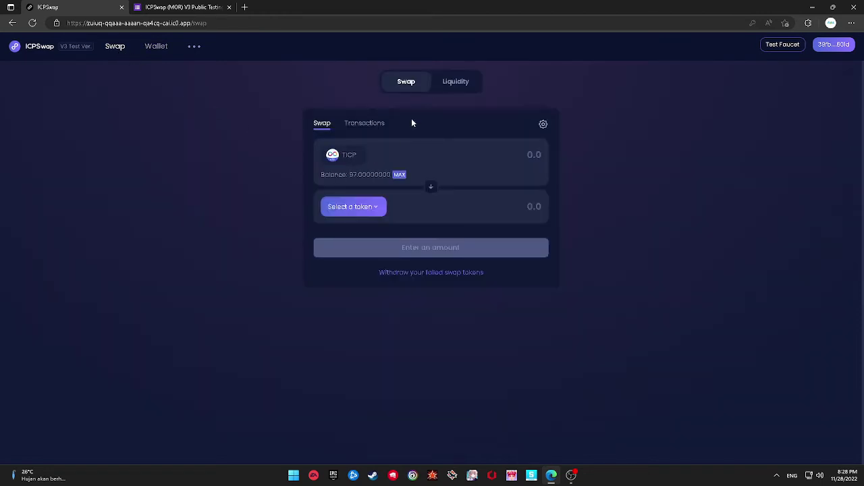
{"action": "left_click", "coordinate": [442, 82]}
{"action": "left_click", "coordinate": [460, 152]}
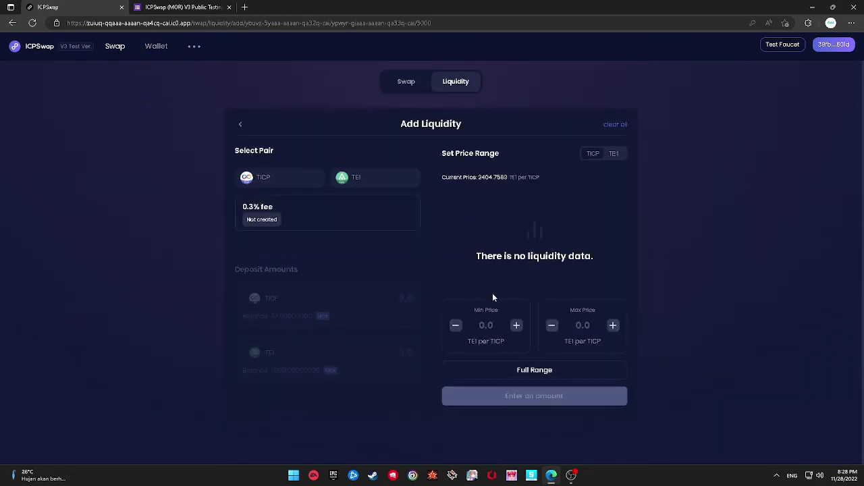
Set the TICP/TE1 maximum price to 2,425.06 and lower the minimum price to 2,283.8 TE1 per TICP.
{"action": "left_click", "coordinate": [517, 326]}
{"action": "left_click", "coordinate": [614, 326]}
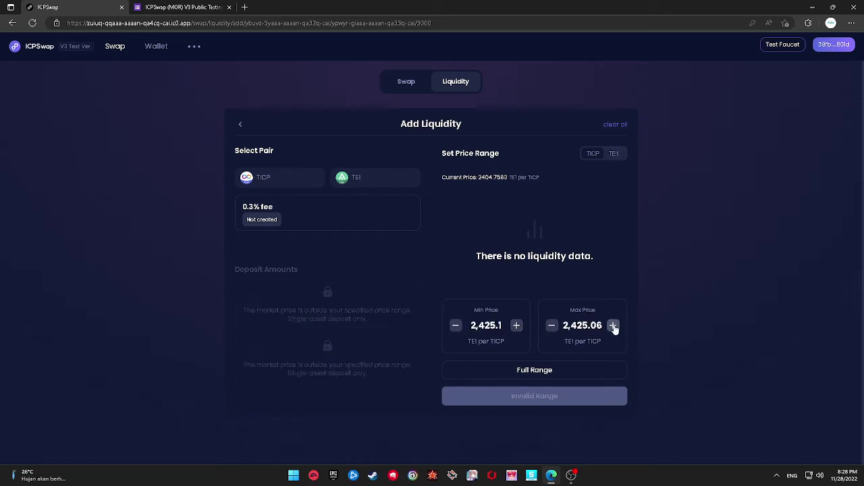
{"action": "left_click", "coordinate": [456, 326]}
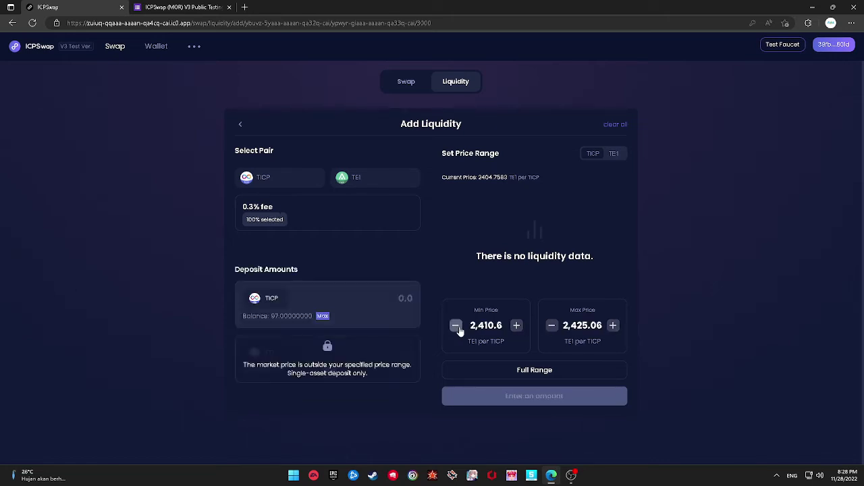
{"action": "left_click", "coordinate": [457, 327]}
{"action": "left_click", "coordinate": [458, 327]}
{"action": "left_click", "coordinate": [457, 326]}
{"action": "left_click", "coordinate": [456, 326]}
{"action": "left_click", "coordinate": [457, 327]}
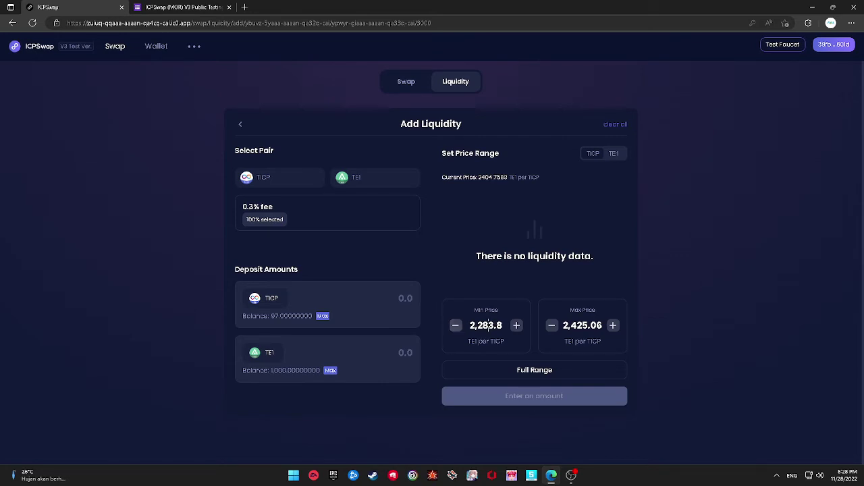
Set the minimum price to 0 and the TICP deposit amount to 1.
{"action": "double_click", "coordinate": [486, 325]}
{"action": "key", "text": "BackSpace"}
{"action": "type", "text": "0"}
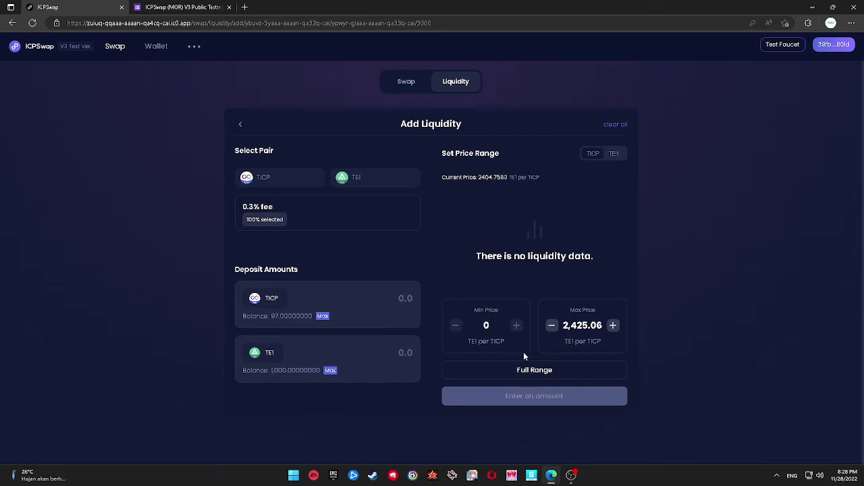
{"action": "left_click", "coordinate": [363, 293]}
{"action": "type", "text": "1"}
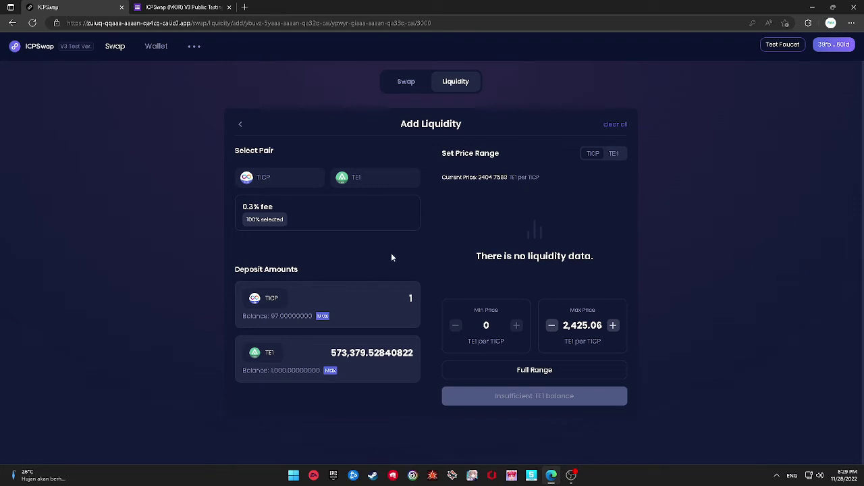
{"action": "left_click_drag", "start_coordinate": [270, 370], "coordinate": [331, 392]}
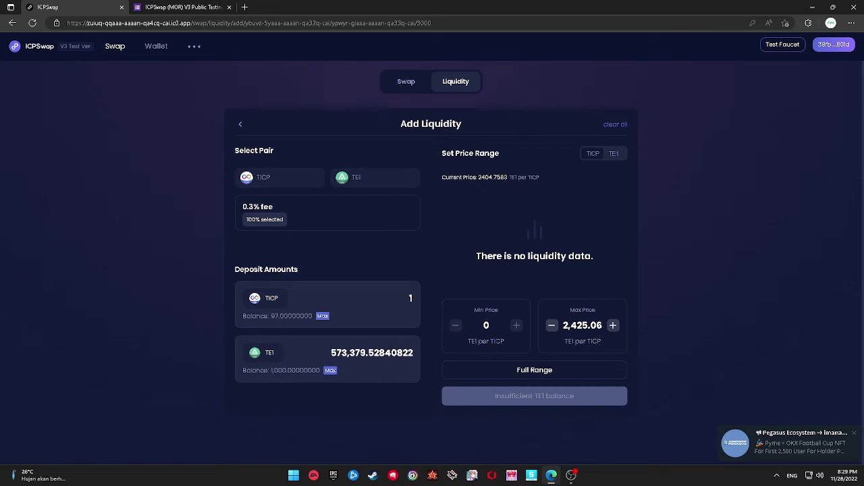
Lower the maximum price to 2,381.8 and raise it to 2,483.96 TE1 per TICP.
{"action": "left_click", "coordinate": [551, 326]}
{"action": "left_click", "coordinate": [552, 325]}
{"action": "left_click", "coordinate": [552, 326]}
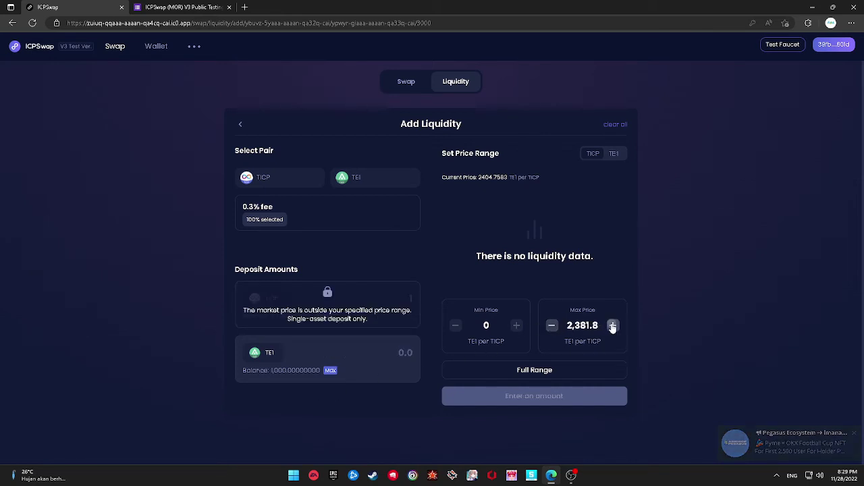
{"action": "left_click", "coordinate": [613, 326]}
{"action": "left_click", "coordinate": [612, 326]}
{"action": "left_click", "coordinate": [613, 325]}
{"action": "left_click", "coordinate": [612, 325]}
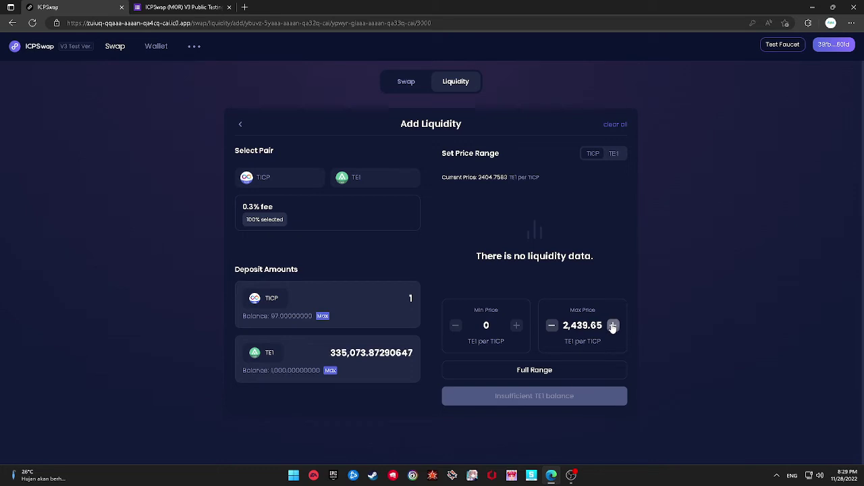
{"action": "left_click", "coordinate": [613, 326]}
{"action": "left_click", "coordinate": [613, 326]}
{"action": "left_click", "coordinate": [612, 326]}
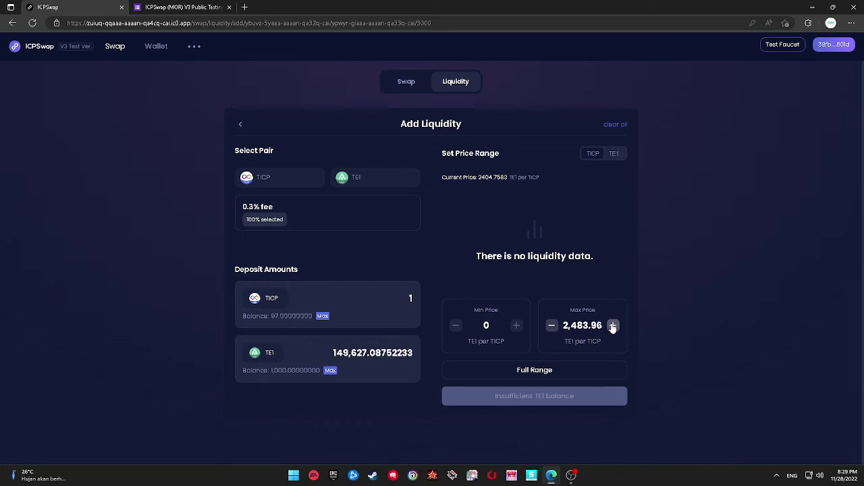
{"action": "left_click", "coordinate": [613, 326]}
{"action": "left_click", "coordinate": [612, 326]}
{"action": "left_click", "coordinate": [551, 325]}
{"action": "left_click", "coordinate": [551, 326]}
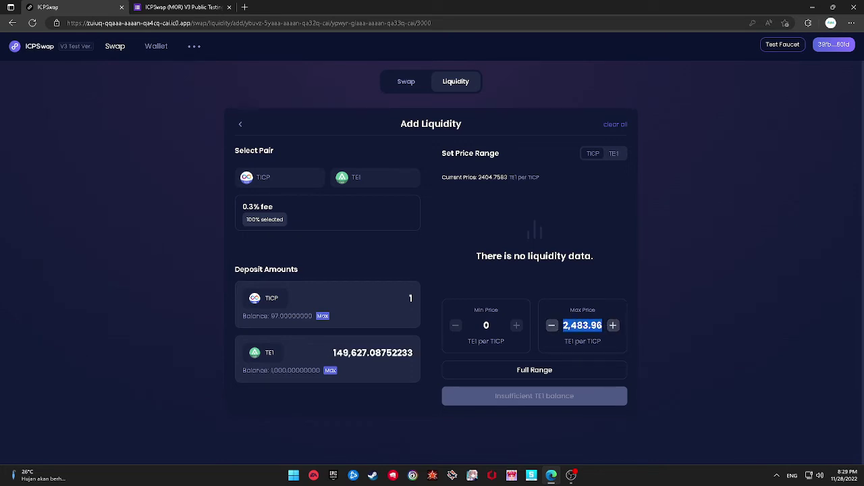
Clear the maximum price and restart the TICP/TE1 liquidity form with a price range of 2,410.6 to 2,425.06.
{"action": "key", "text": "BackSpace"}
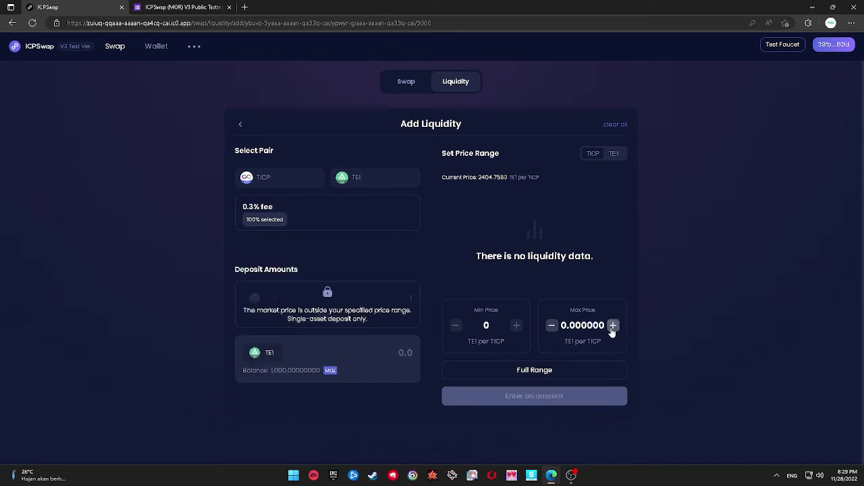
{"action": "left_click", "coordinate": [239, 125]}
{"action": "left_click", "coordinate": [502, 147]}
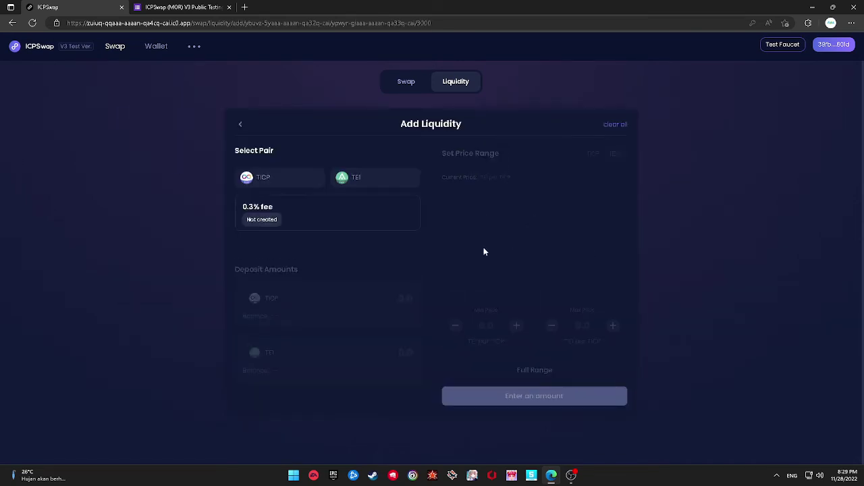
{"action": "left_click", "coordinate": [517, 325]}
{"action": "left_click", "coordinate": [613, 325]}
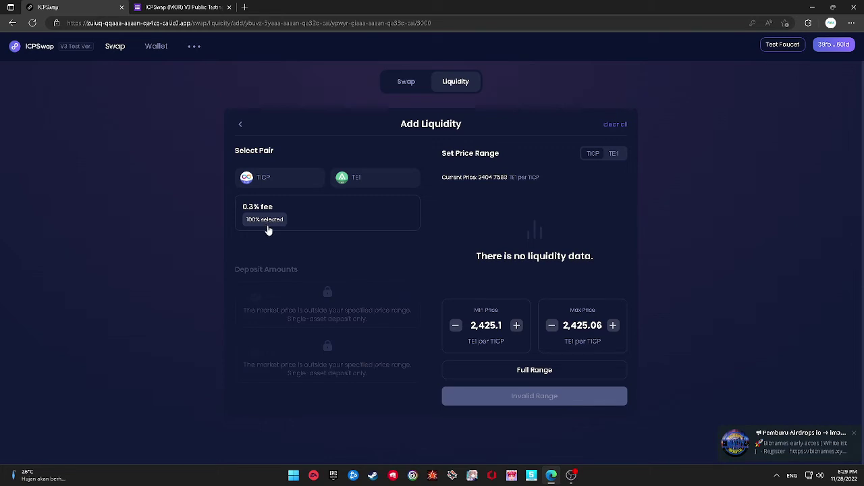
{"action": "left_click", "coordinate": [456, 327]}
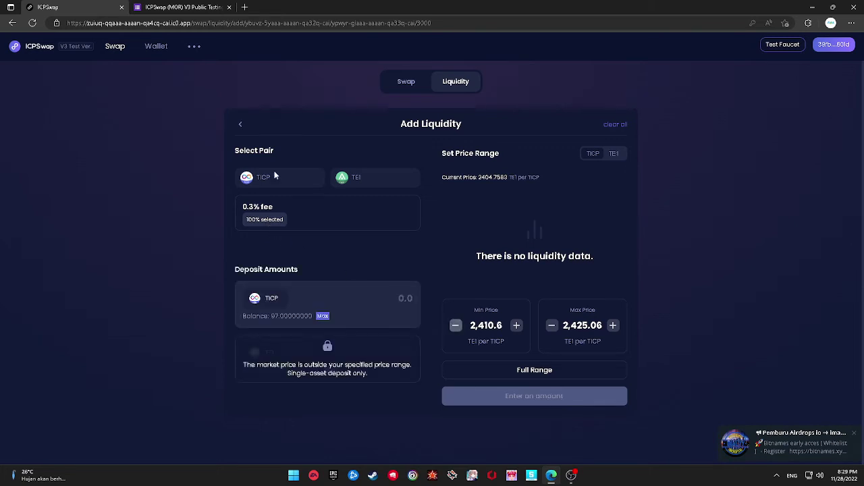
Clear all liquidity entries, dismiss the token selection, and reopen the liquidity form for the TICP/TE1 pair.
{"action": "left_click", "coordinate": [612, 125]}
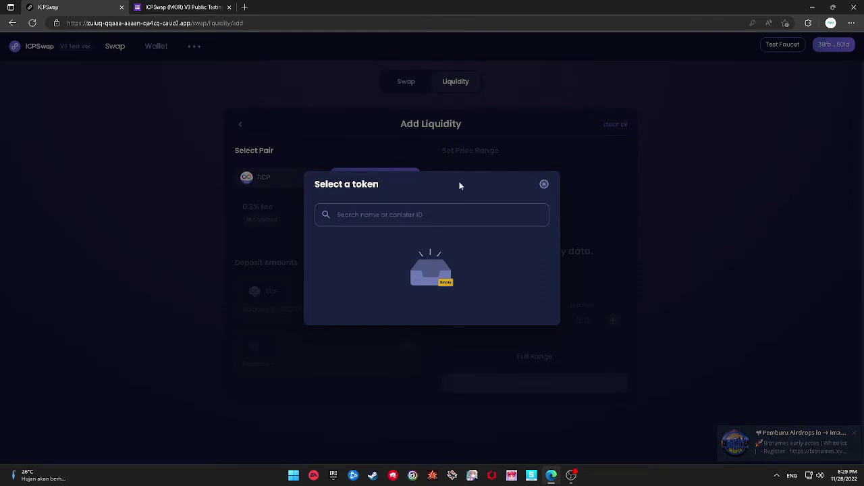
{"action": "left_click", "coordinate": [544, 185]}
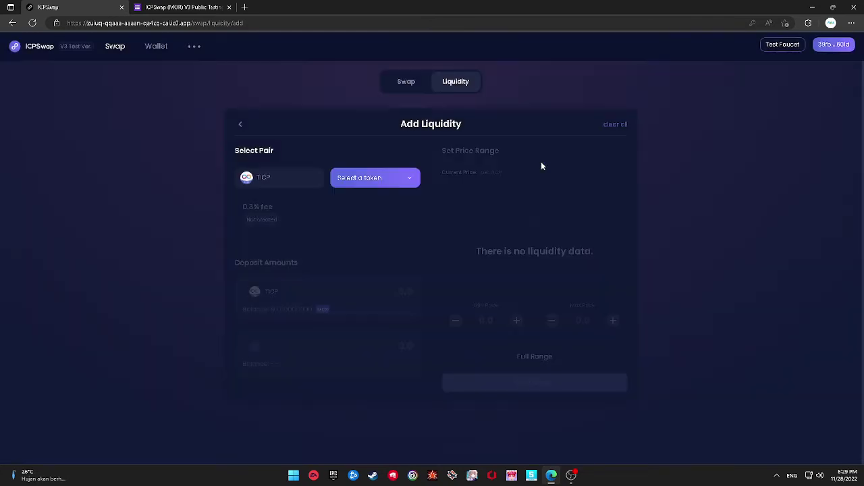
{"action": "left_click", "coordinate": [239, 126]}
{"action": "left_click", "coordinate": [544, 135]}
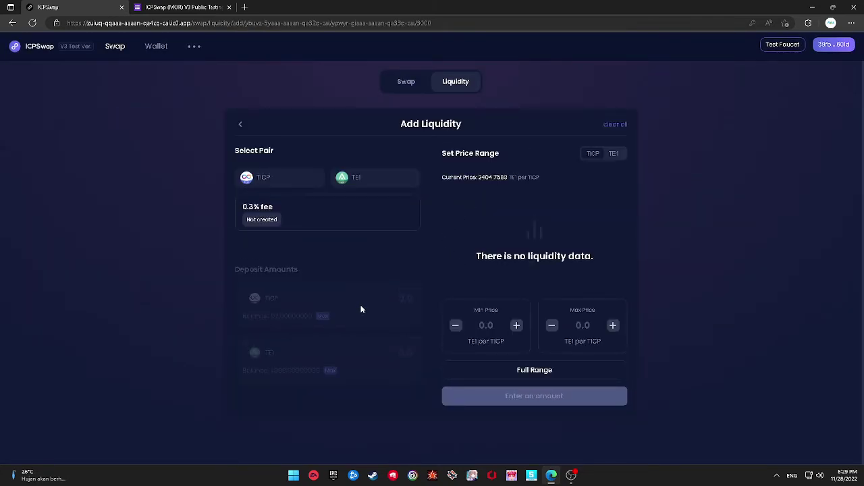
Set the TICP/TE1 minimum price to 2,410.6 and the maximum price to 2,425.06 TE1 per TICP.
{"action": "left_click", "coordinate": [487, 325]}
{"action": "left_click", "coordinate": [517, 326]}
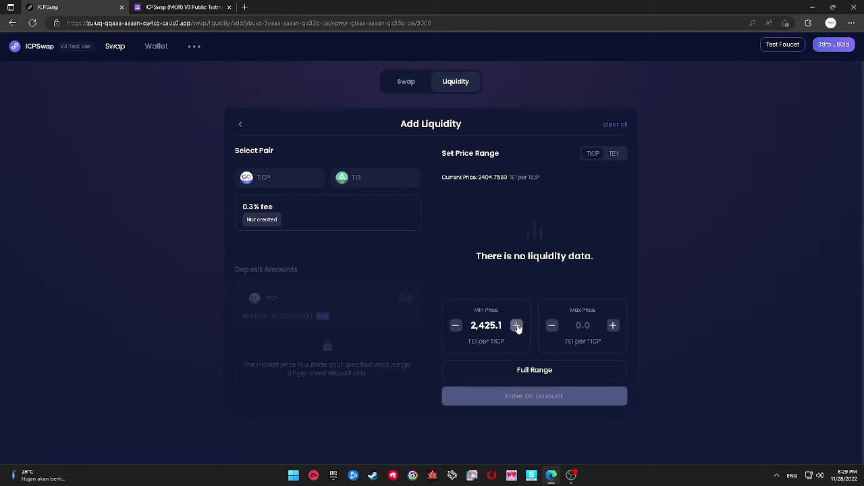
{"action": "left_click", "coordinate": [612, 326]}
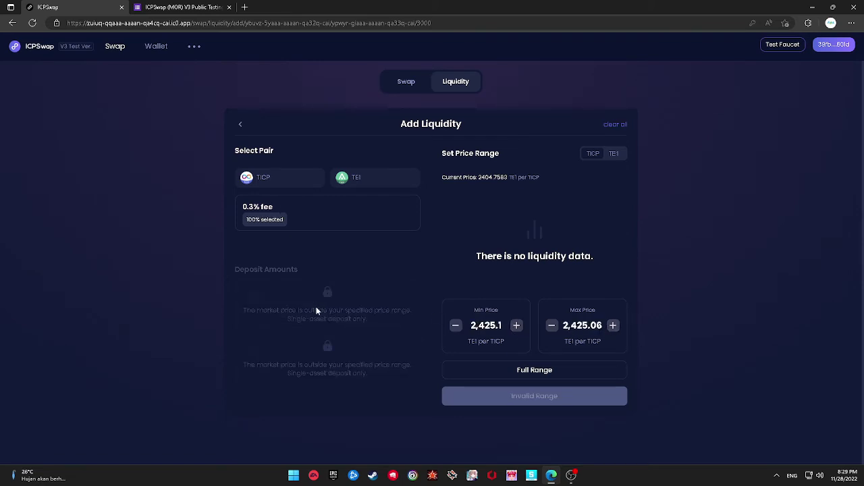
{"action": "left_click", "coordinate": [455, 326]}
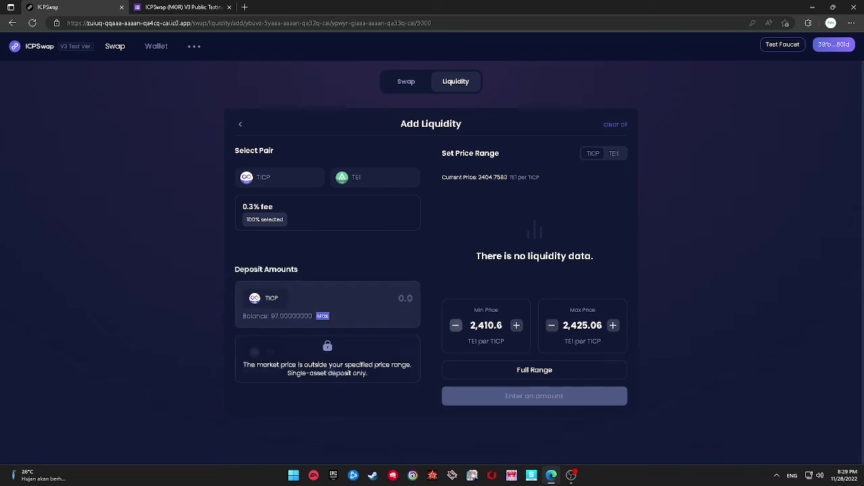
Set the maximum price to 2,483.96 TE1 per TICP and the TICP deposit amount to 1.
{"action": "left_click", "coordinate": [552, 325]}
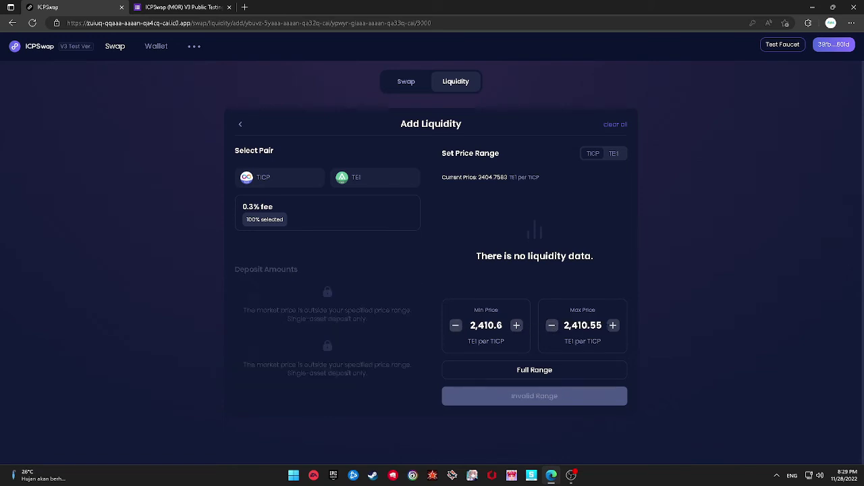
{"action": "left_click", "coordinate": [612, 325]}
{"action": "left_click", "coordinate": [613, 325]}
{"action": "left_click", "coordinate": [613, 325]}
{"action": "left_click", "coordinate": [612, 325]}
{"action": "left_click", "coordinate": [613, 326]}
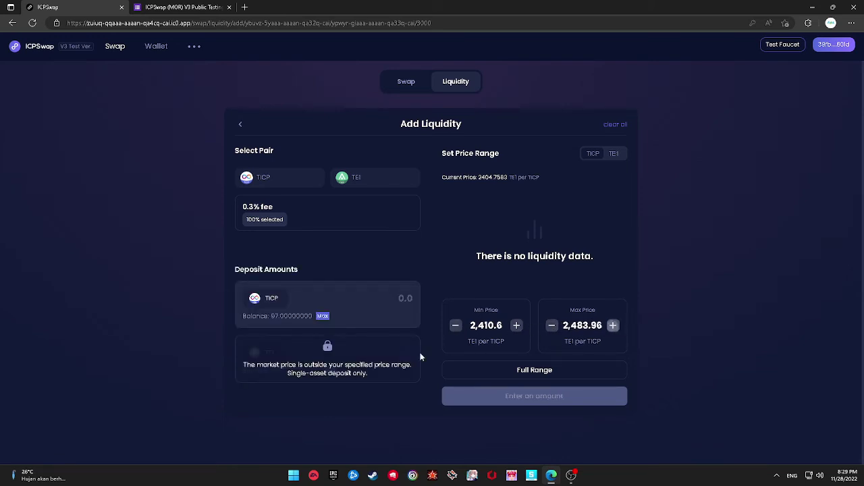
{"action": "type", "text": "1"}
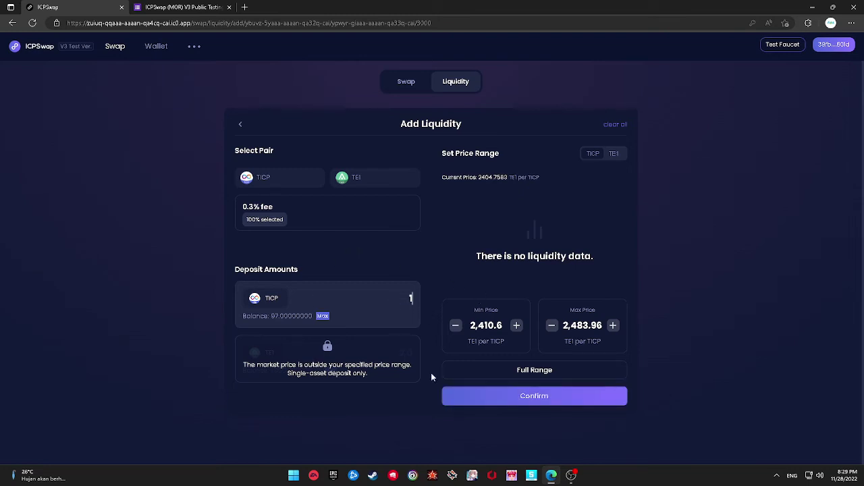
Raise the maximum price to 2,851.51 TE1 per TICP.
{"action": "left_click", "coordinate": [612, 326]}
{"action": "left_click", "coordinate": [613, 326]}
{"action": "left_click", "coordinate": [612, 326]}
{"action": "left_click", "coordinate": [613, 325]}
{"action": "left_click", "coordinate": [613, 326]}
{"action": "left_click", "coordinate": [612, 326]}
{"action": "left_click", "coordinate": [612, 326]}
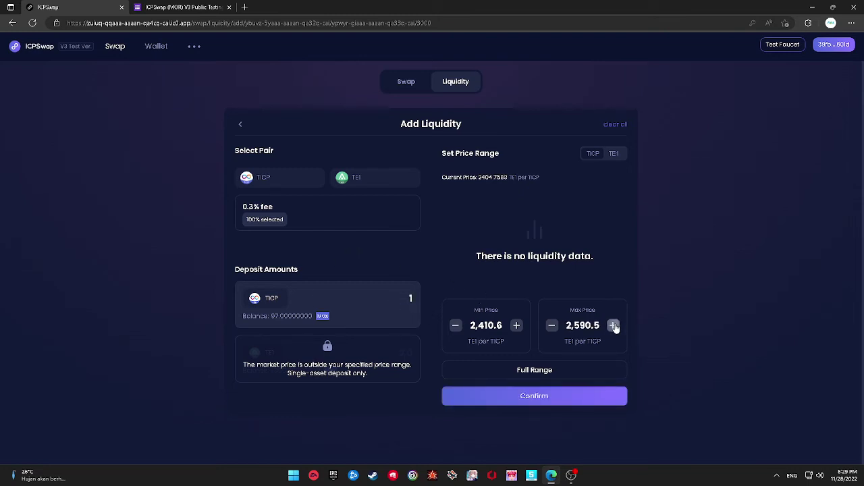
{"action": "triple_click", "coordinate": [612, 325]}
{"action": "triple_click", "coordinate": [612, 325]}
{"action": "double_click", "coordinate": [612, 326]}
{"action": "triple_click", "coordinate": [613, 325]}
{"action": "left_click", "coordinate": [613, 326]}
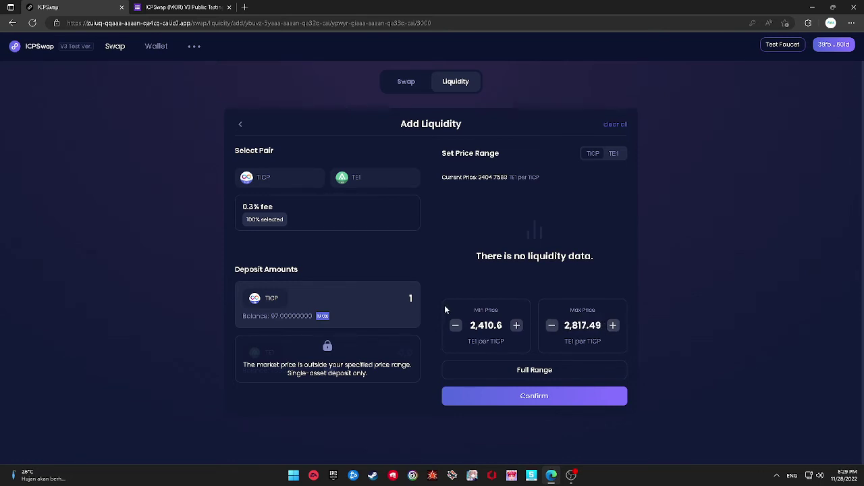
{"action": "double_click", "coordinate": [581, 325]}
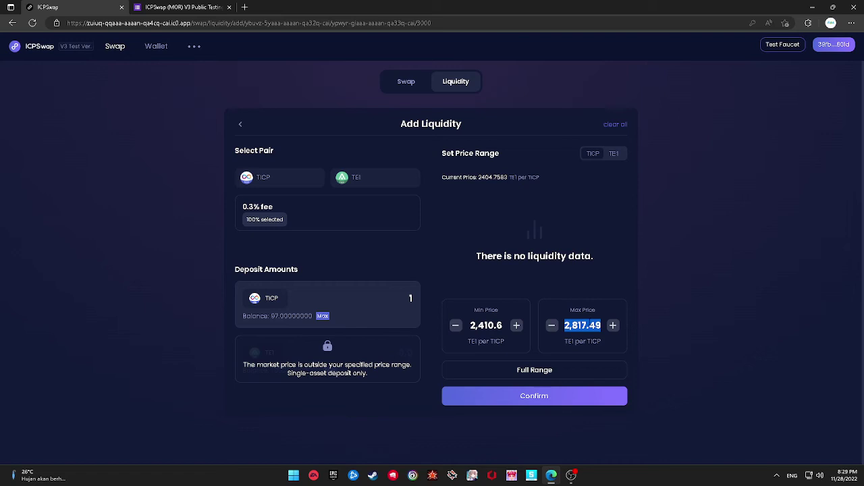
{"action": "left_click", "coordinate": [613, 326]}
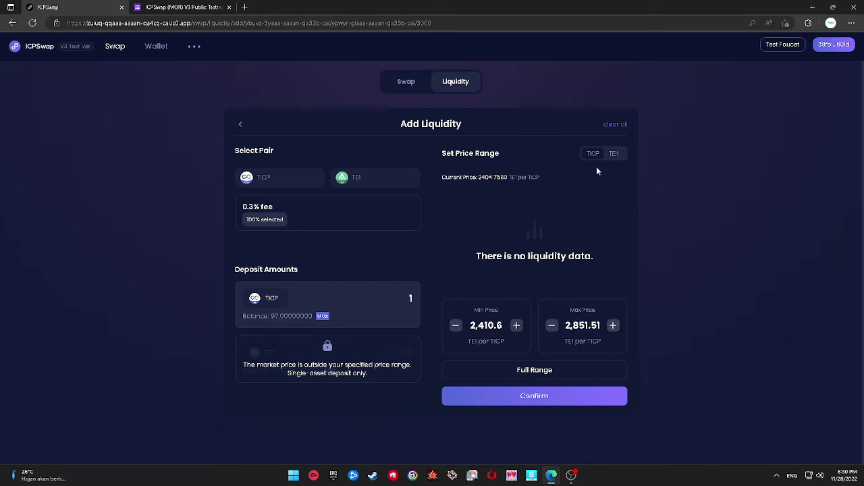
Switch the price range's base token to TE1 and back to TICP, and lower the minimum price to 2,396.1.
{"action": "left_click", "coordinate": [614, 156]}
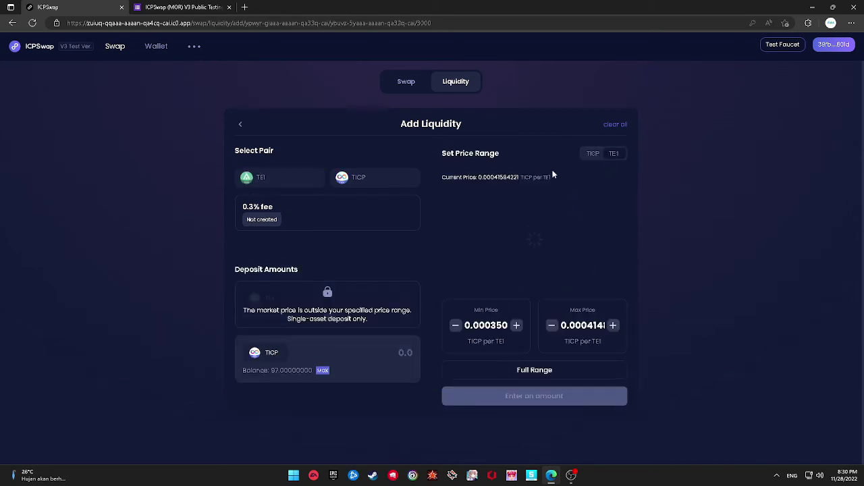
{"action": "left_click", "coordinate": [591, 154]}
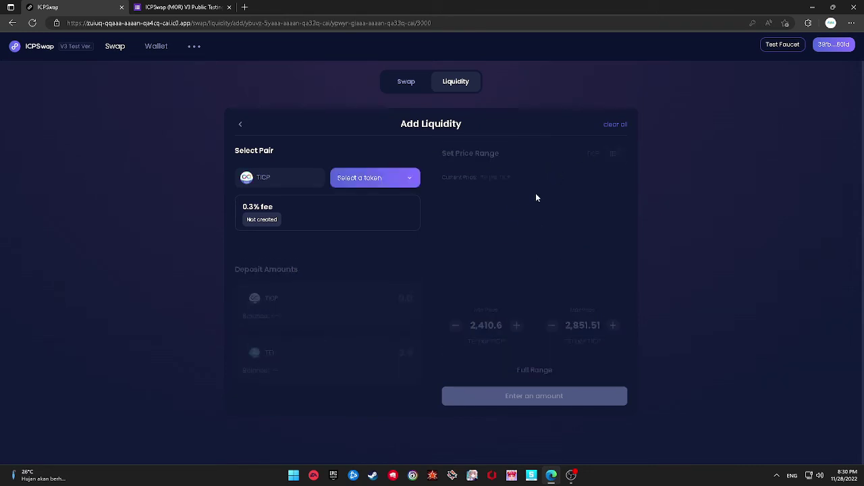
{"action": "left_click", "coordinate": [462, 323]}
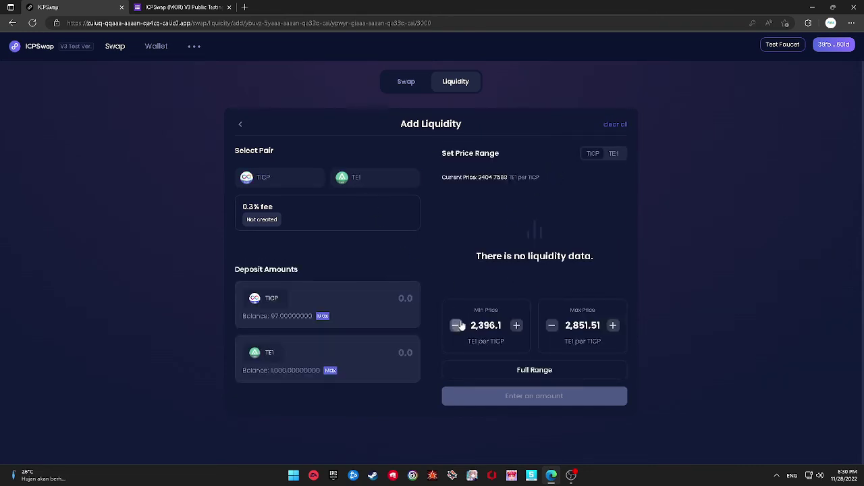
Reopen the TICP/TE1 pool's liquidity form and set the price range to minimum 0 and maximum 2,425.06 TE1 per TICP.
{"action": "left_click", "coordinate": [239, 124]}
{"action": "left_click", "coordinate": [529, 143]}
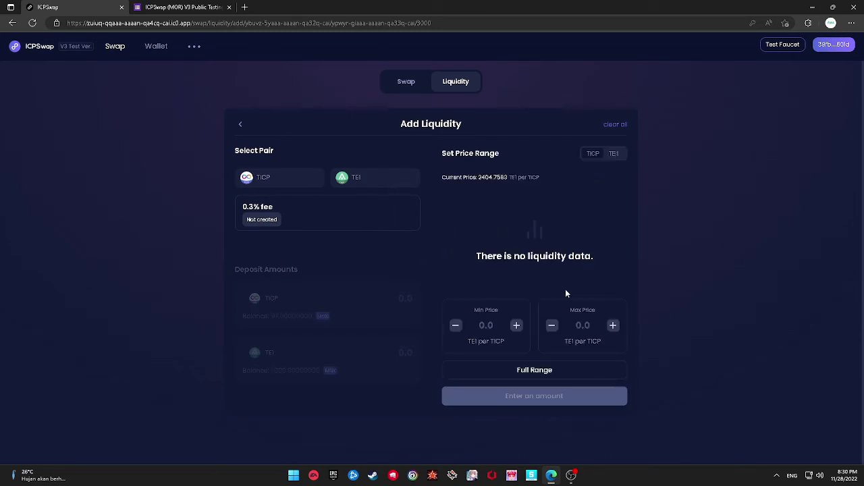
{"action": "left_click", "coordinate": [518, 326]}
{"action": "left_click", "coordinate": [613, 325]}
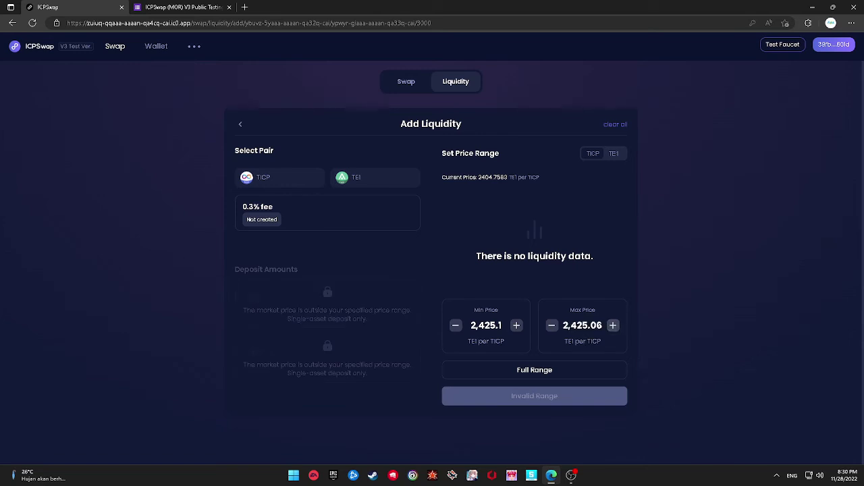
{"action": "left_click", "coordinate": [455, 326]}
{"action": "double_click", "coordinate": [486, 325]}
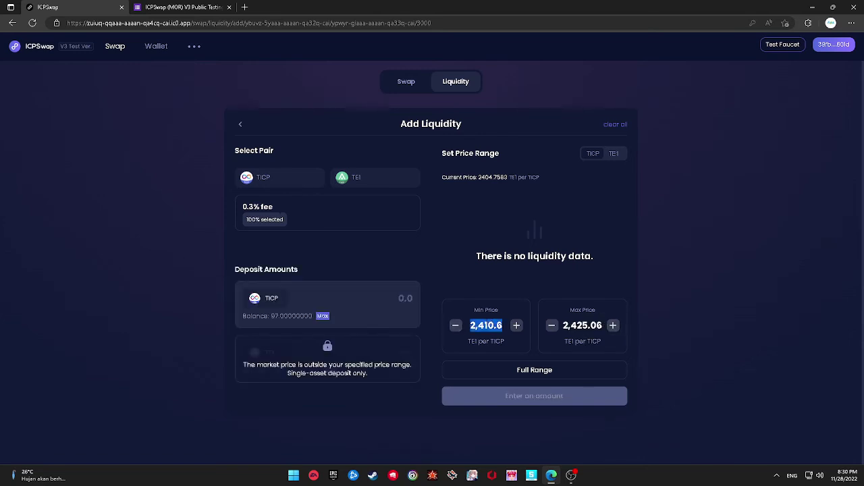
{"action": "type", "text": "0"}
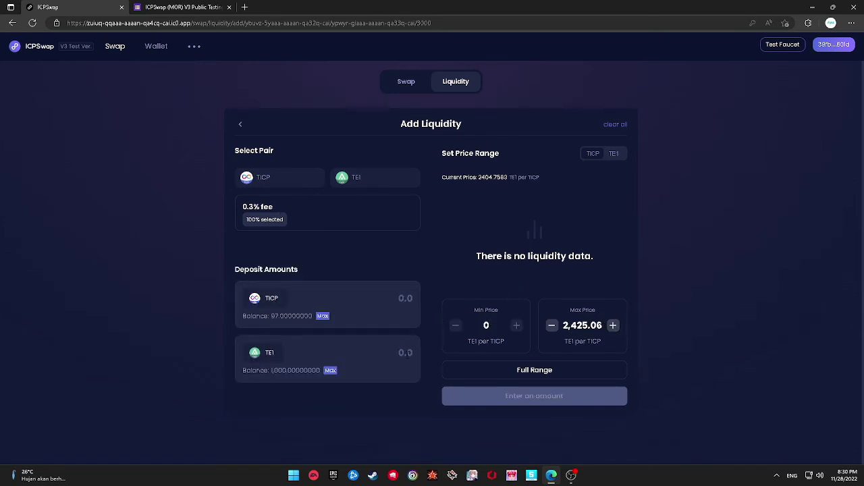
Set the TICP deposit amount to 1, and replace the TE1 deposit amount with 0.
{"action": "left_click", "coordinate": [399, 302]}
{"action": "type", "text": "1"}
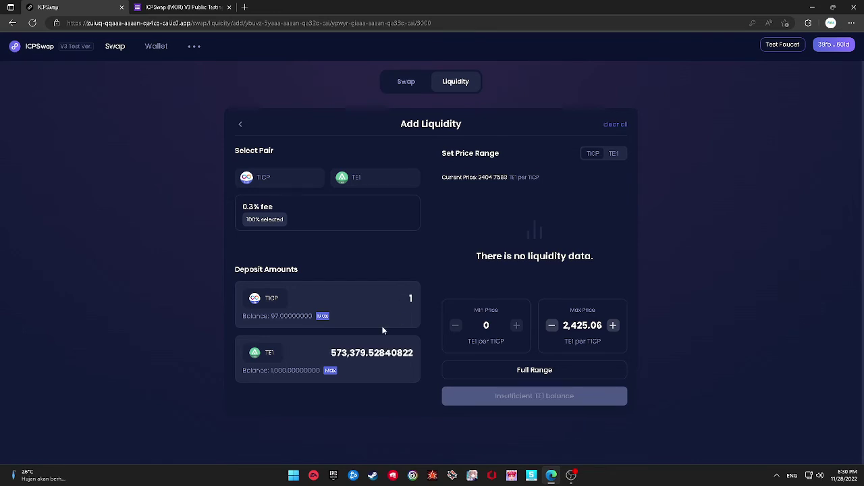
{"action": "left_click_drag", "start_coordinate": [331, 353], "coordinate": [370, 353]}
{"action": "left_click", "coordinate": [372, 353]}
{"action": "double_click", "coordinate": [343, 352]}
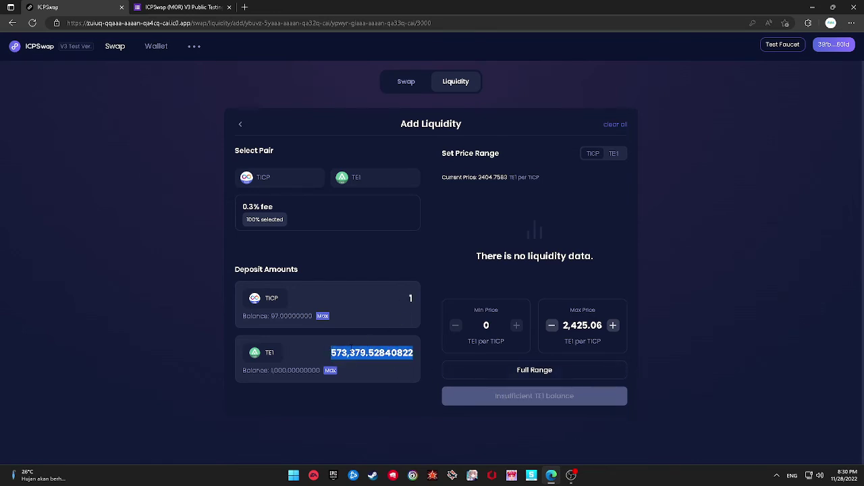
{"action": "type", "text": "0"}
Add liquidity to the TICP/TE1 pool over the full price range with a deposit of 100 TE1.
{"action": "left_click", "coordinate": [532, 368]}
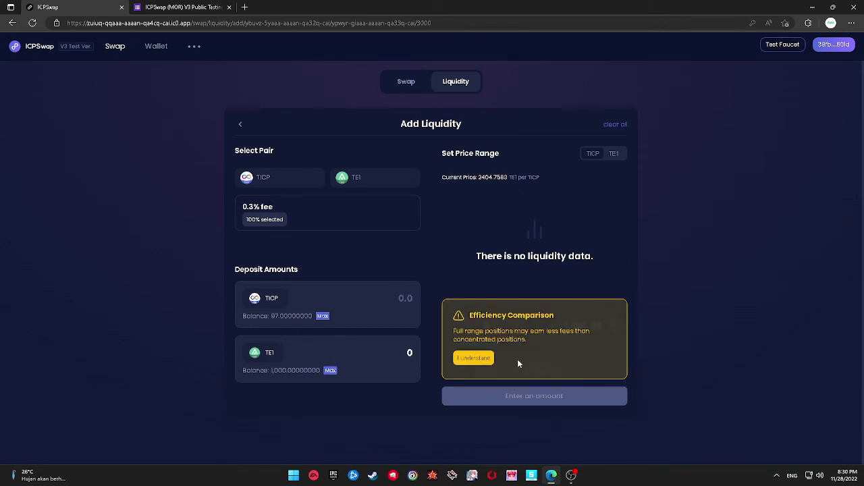
{"action": "left_click", "coordinate": [473, 359]}
{"action": "double_click", "coordinate": [408, 352]}
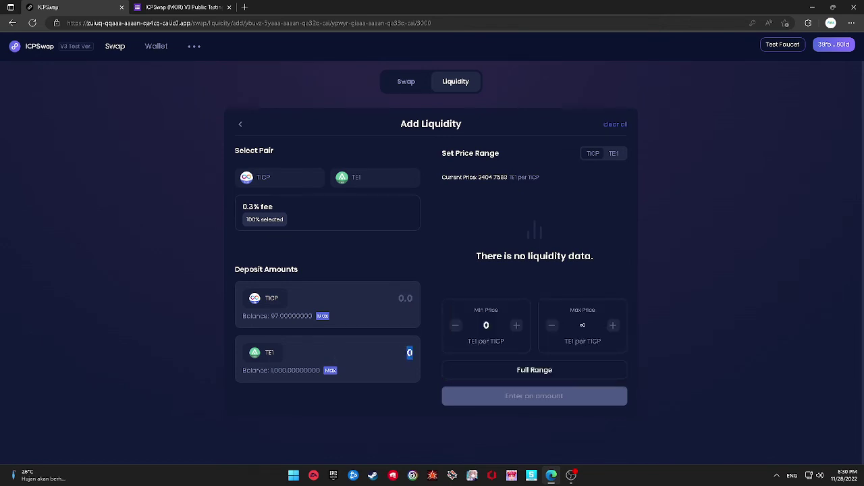
{"action": "type", "text": "1"}
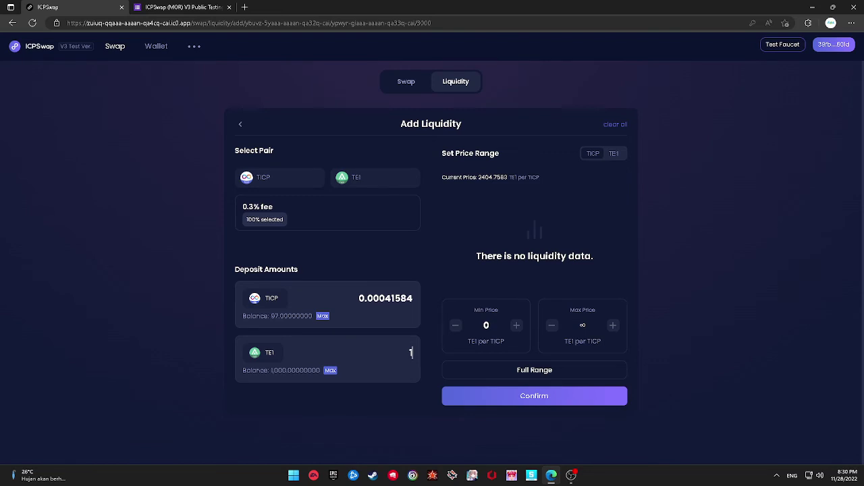
{"action": "type", "text": ",000"}
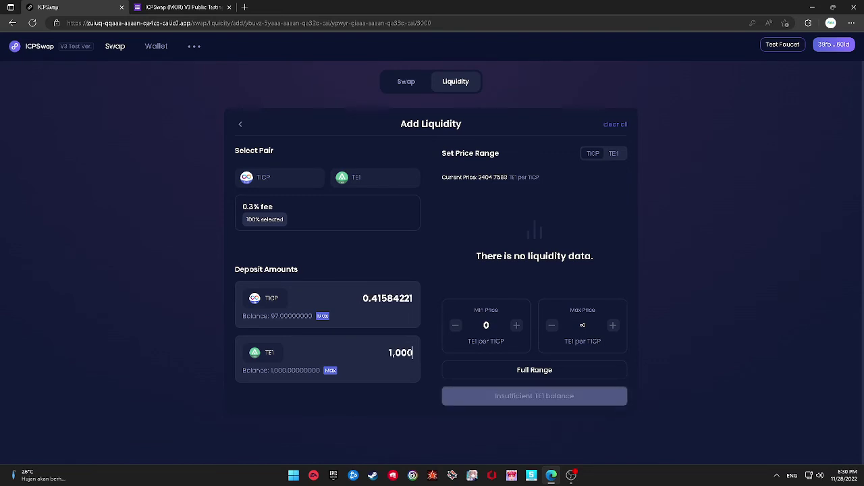
{"action": "key", "text": "BackSpace"}
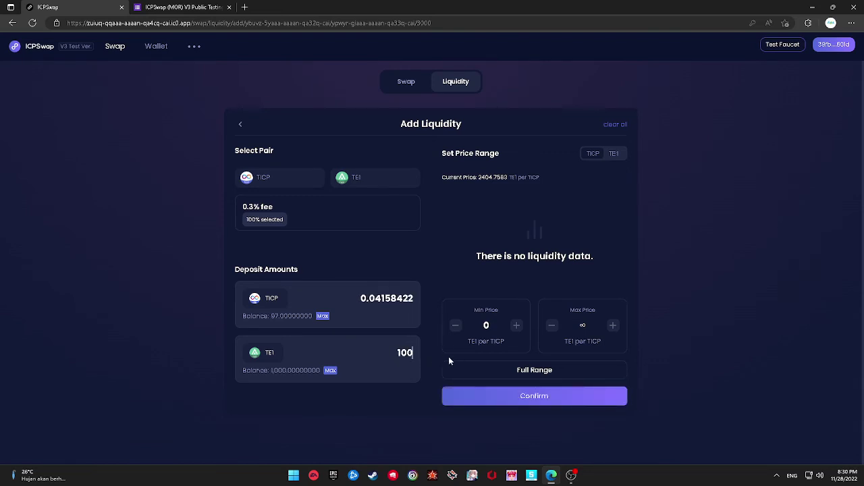
{"action": "left_click", "coordinate": [486, 392]}
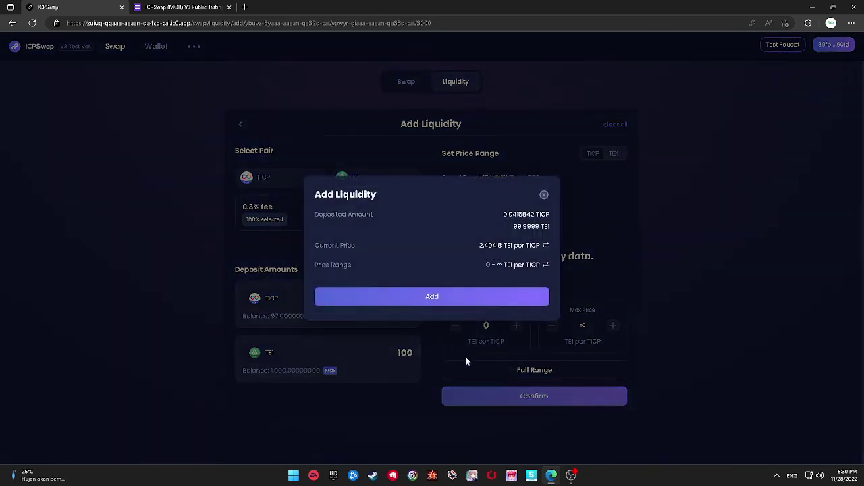
{"action": "left_click", "coordinate": [481, 297]}
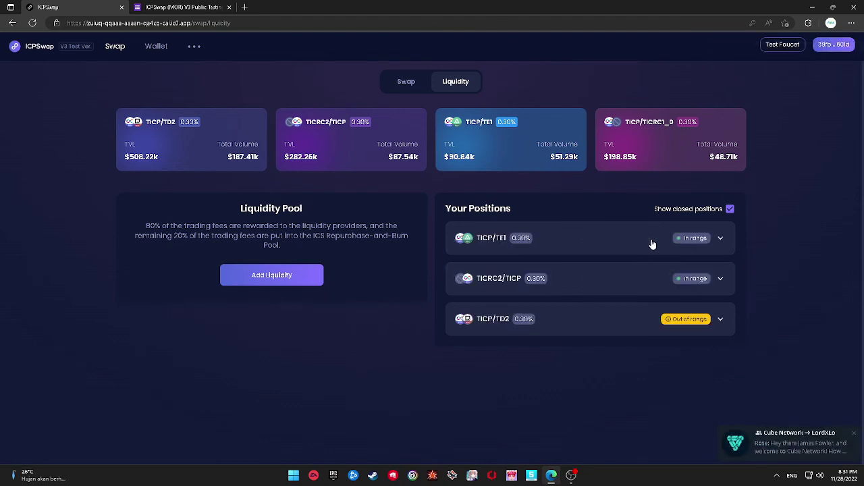
Open the TICP/TICRC1_0 pool's liquidity form and try a price range from 0 to 28,896.8 TICRC1_0 per TICP.
{"action": "left_click", "coordinate": [689, 148]}
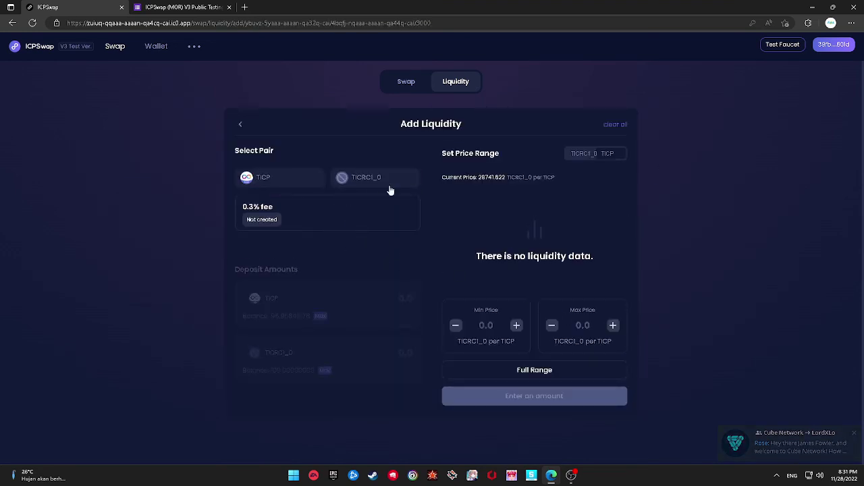
{"action": "left_click", "coordinate": [516, 326]}
{"action": "left_click", "coordinate": [613, 325]}
{"action": "double_click", "coordinate": [472, 326]}
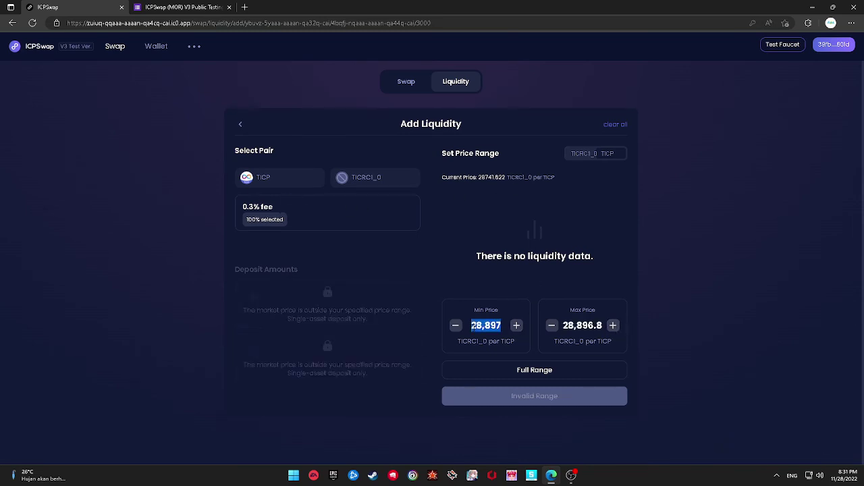
{"action": "type", "text": "0"}
{"action": "left_click", "coordinate": [481, 282]}
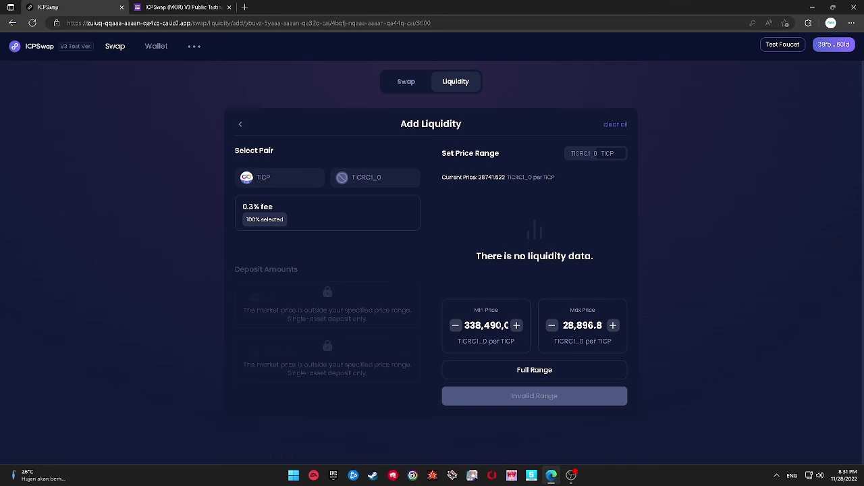
Raise the TICP/TICRC1_0 maximum price to 29,070.7, and try replacing first the minimum and then the maximum price with 0.
{"action": "left_click", "coordinate": [613, 325]}
{"action": "double_click", "coordinate": [481, 326]}
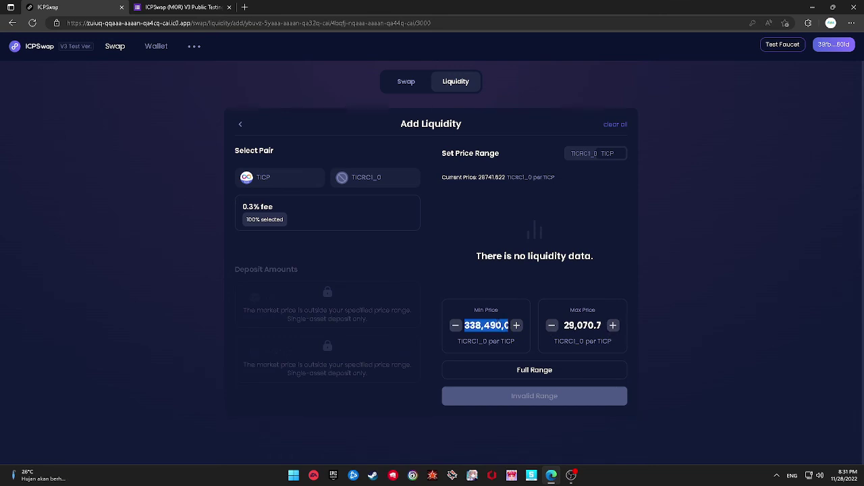
{"action": "type", "text": "0"}
{"action": "left_click", "coordinate": [478, 264]}
{"action": "double_click", "coordinate": [582, 325]}
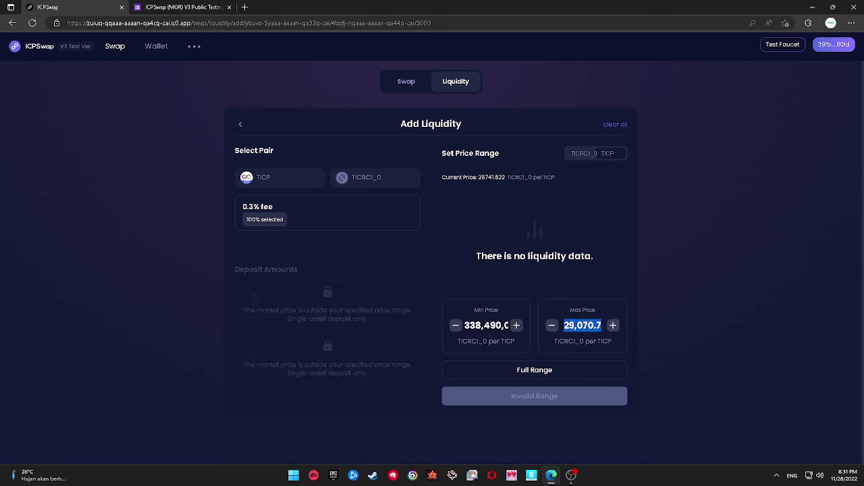
{"action": "type", "text": "0"}
{"action": "left_click", "coordinate": [541, 201]}
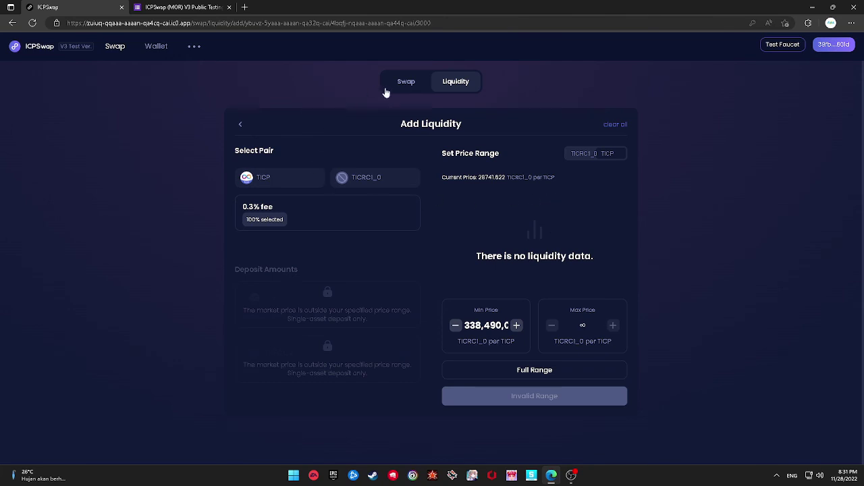
Reopen the TICP/TICRC1_0 liquidity form with minimum price 28,897 and maximum 28,896.8, and switch the base token to TICRC1_0.
{"action": "left_click", "coordinate": [240, 126]}
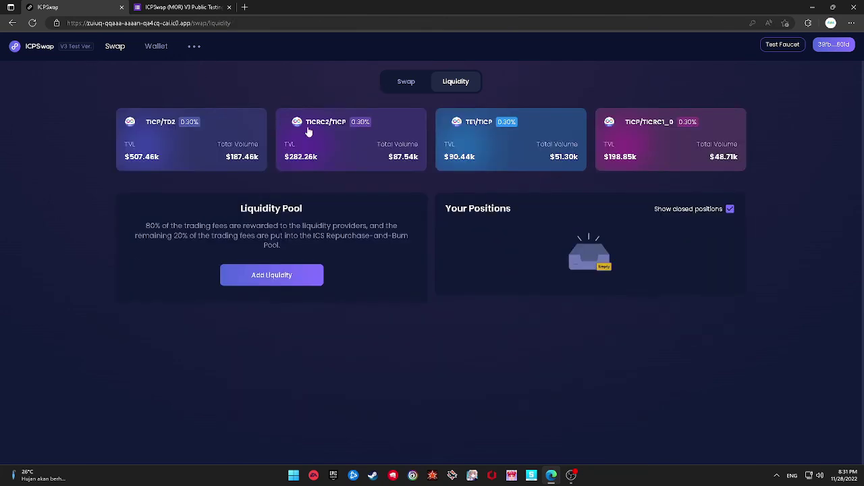
{"action": "left_click", "coordinate": [656, 141]}
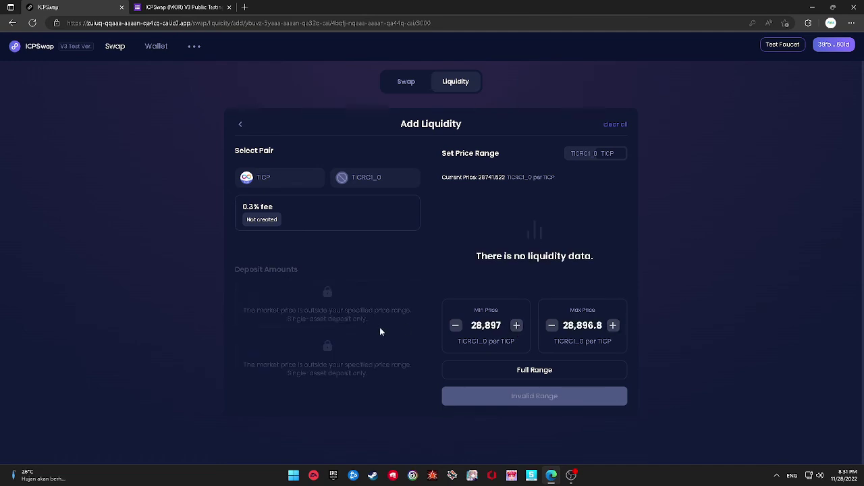
{"action": "left_click", "coordinate": [574, 154]}
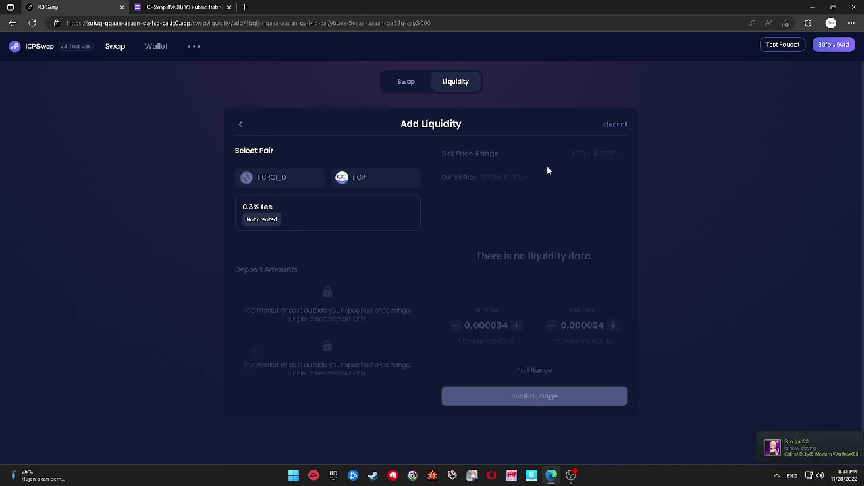
Set up a token swap from TICP to TE1 with an amount of 1 TICP.
{"action": "left_click", "coordinate": [407, 81]}
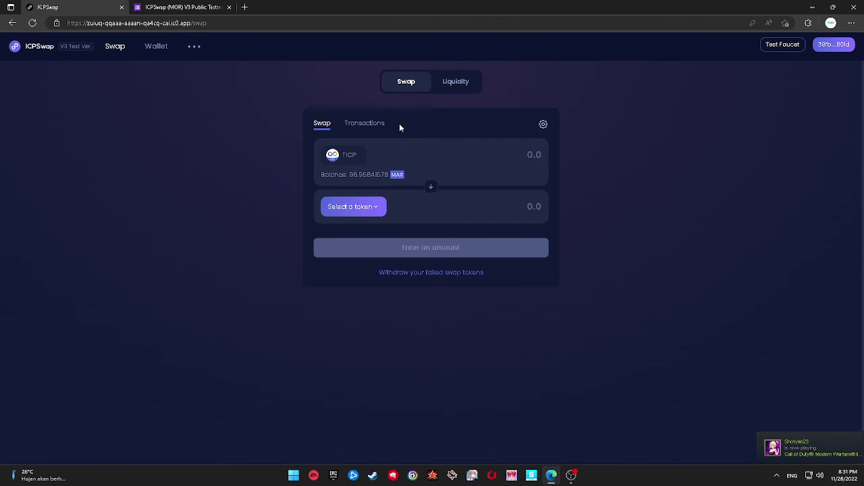
{"action": "left_click", "coordinate": [364, 202]}
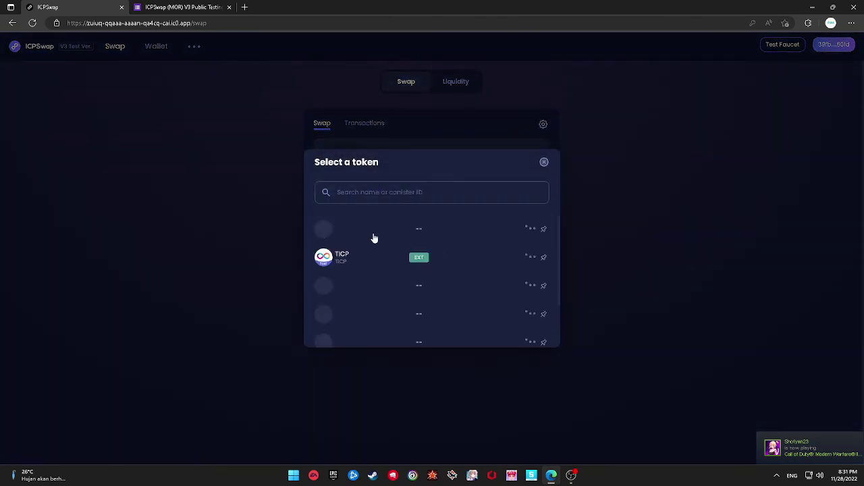
{"action": "scroll", "coordinate": [380, 276], "scroll_direction": "down", "scroll_amount": 3}
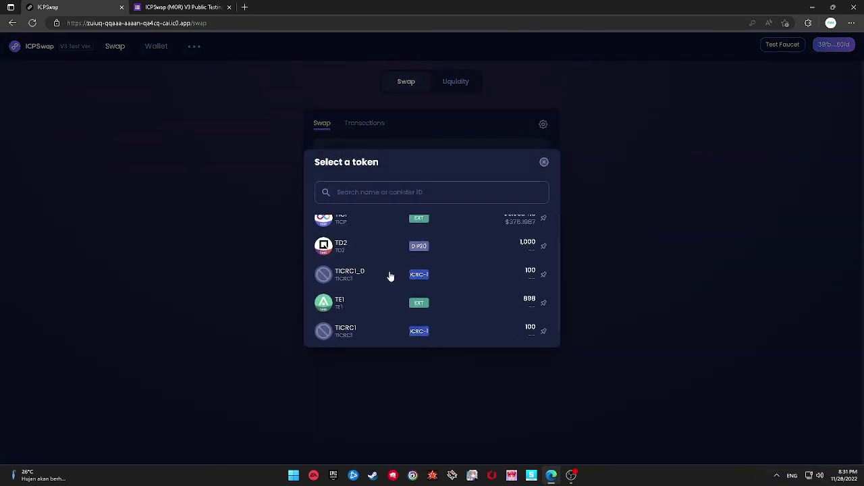
{"action": "left_click", "coordinate": [382, 284]}
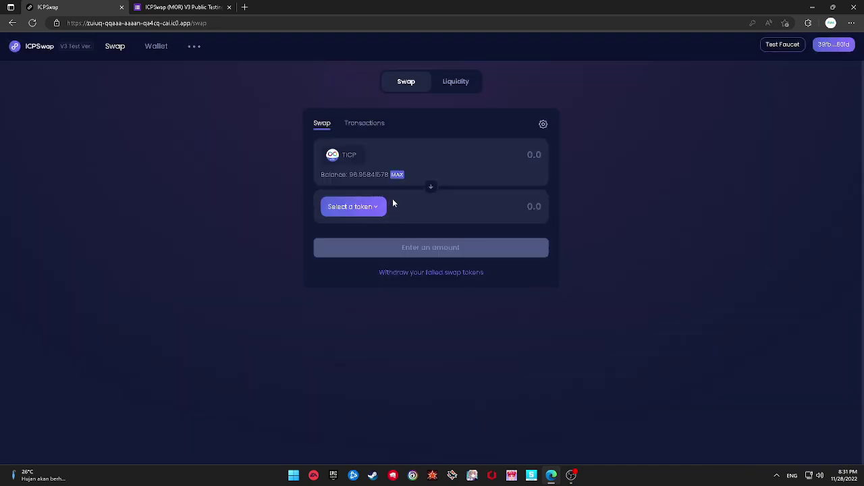
{"action": "type", "text": "1"}
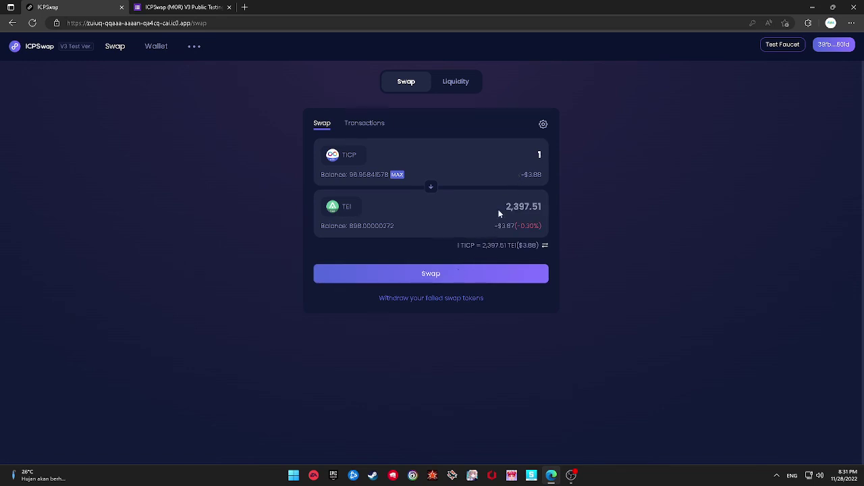
Change the swap amount to 0.1 TICP and carry out the swap to TE1.
{"action": "key", "text": "BackSpace"}
{"action": "type", "text": "0.1"}
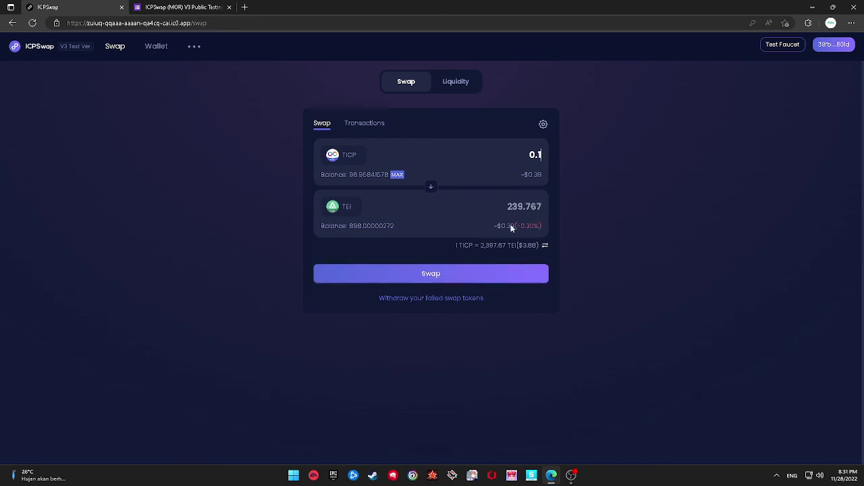
{"action": "left_click", "coordinate": [492, 274]}
{"action": "left_click", "coordinate": [443, 336]}
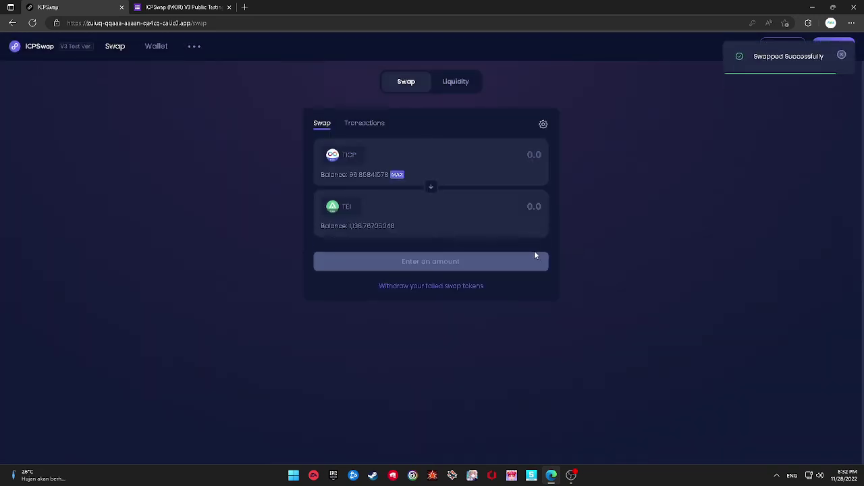
Review the swap and liquidity transaction history and the token balances in the wallet.
{"action": "left_click", "coordinate": [363, 124]}
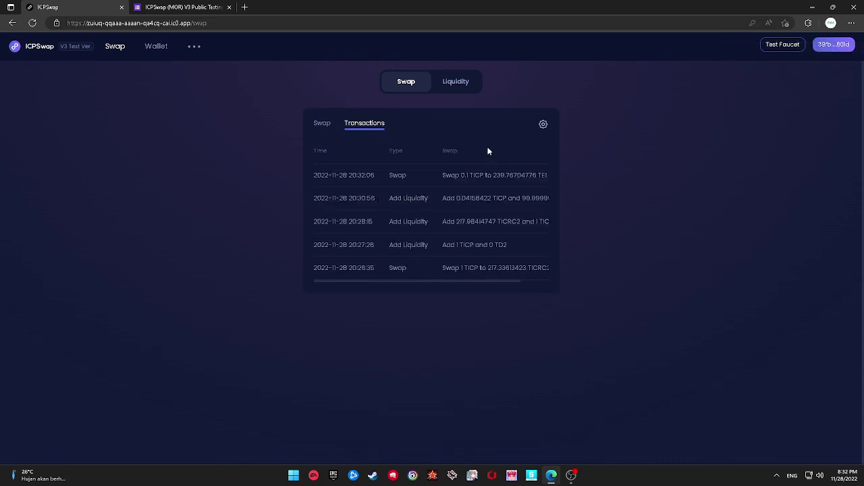
{"action": "left_click", "coordinate": [156, 47]}
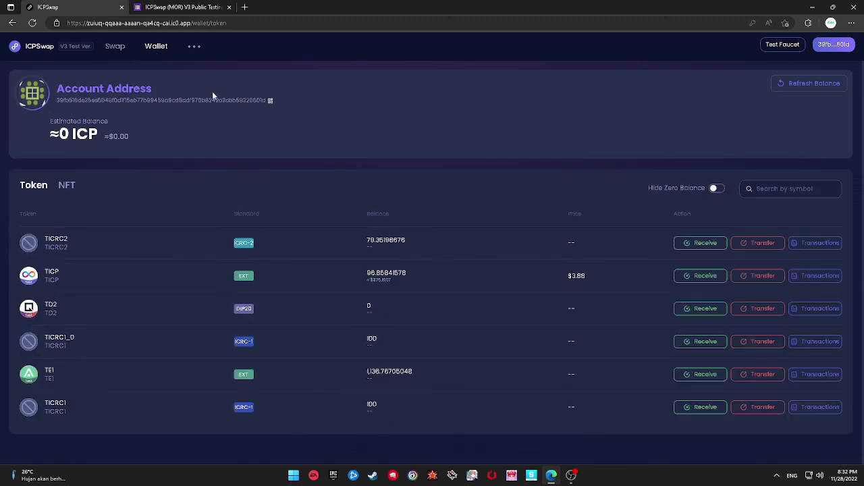